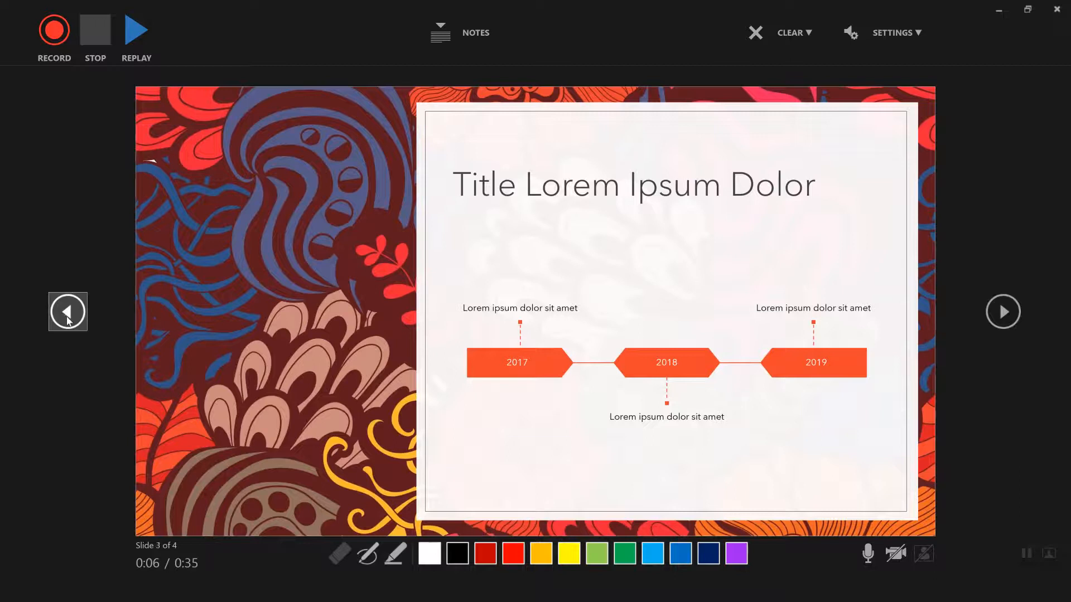
Browse backward and forward between the recorded slides, returning to slide 1.
click(70, 314)
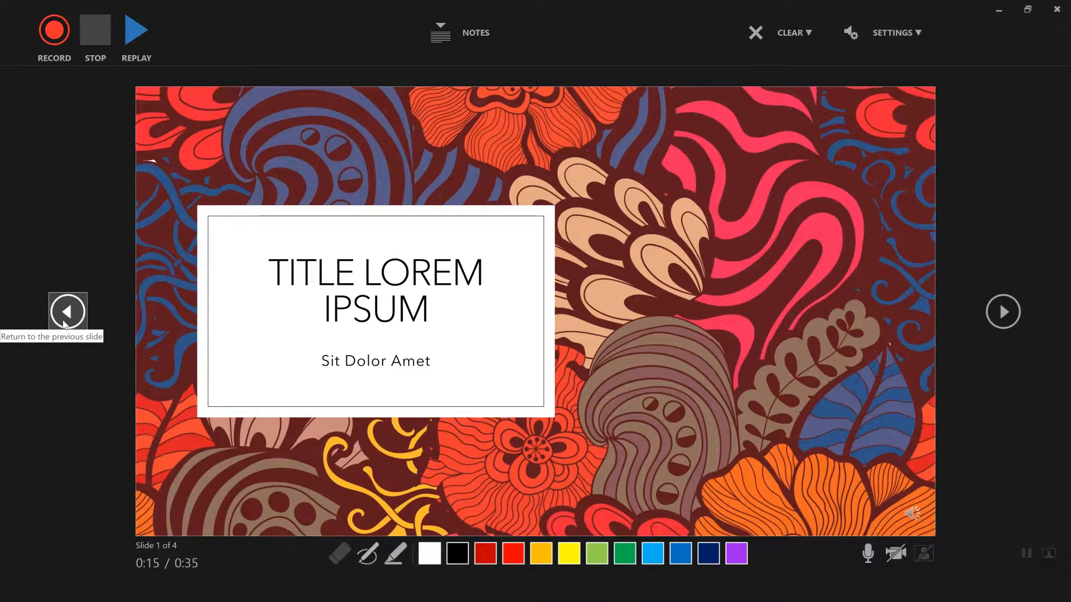
click(1002, 312)
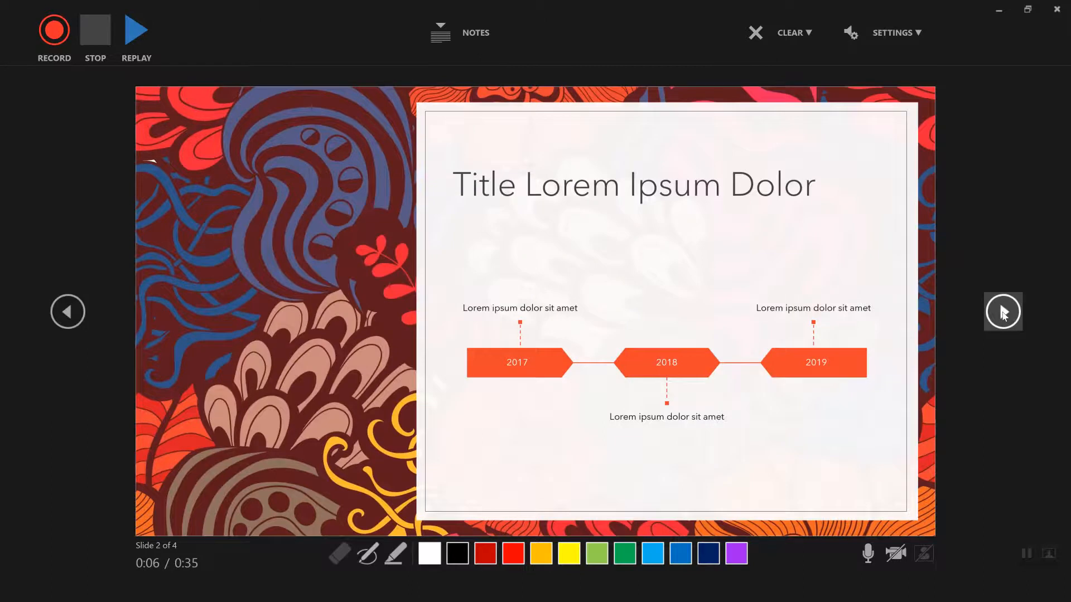
click(1002, 313)
click(79, 311)
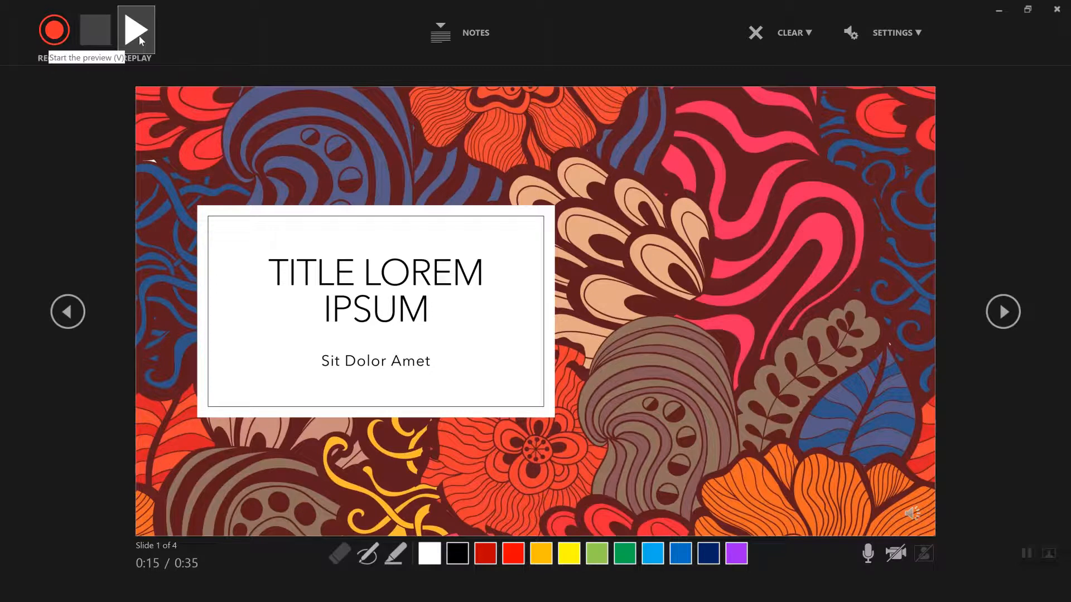
Show the speaker notes for slide 1 in the recording view and enlarge the notes text.
click(455, 35)
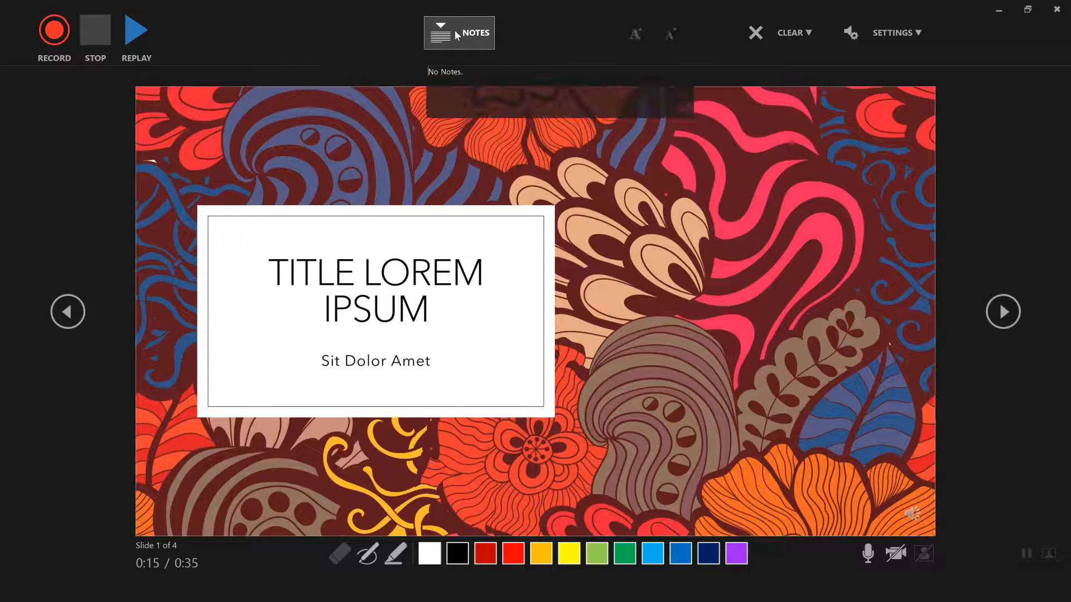
click(468, 40)
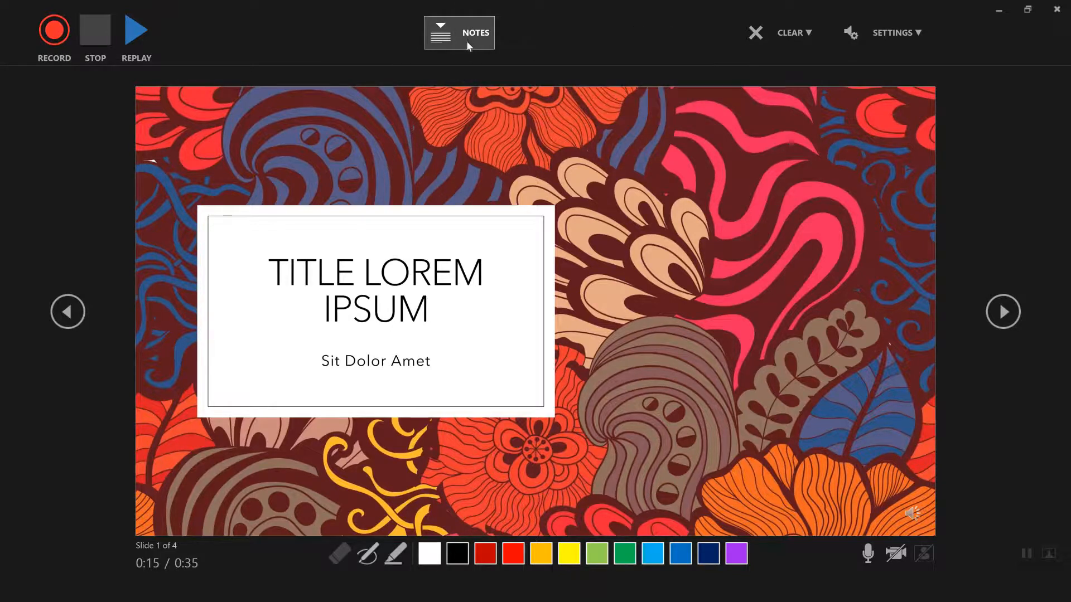
click(466, 41)
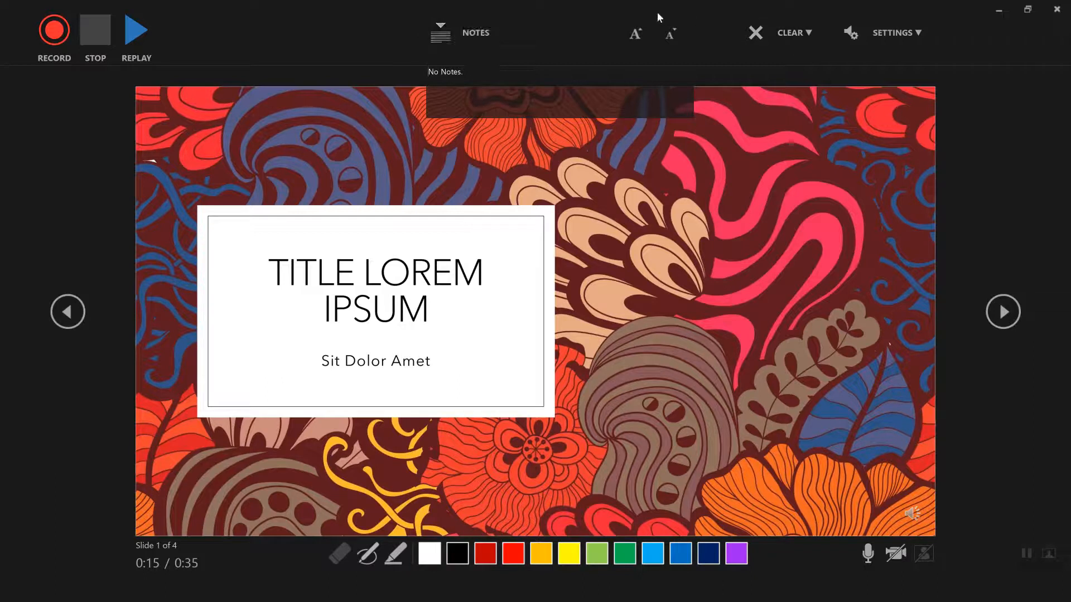
click(439, 40)
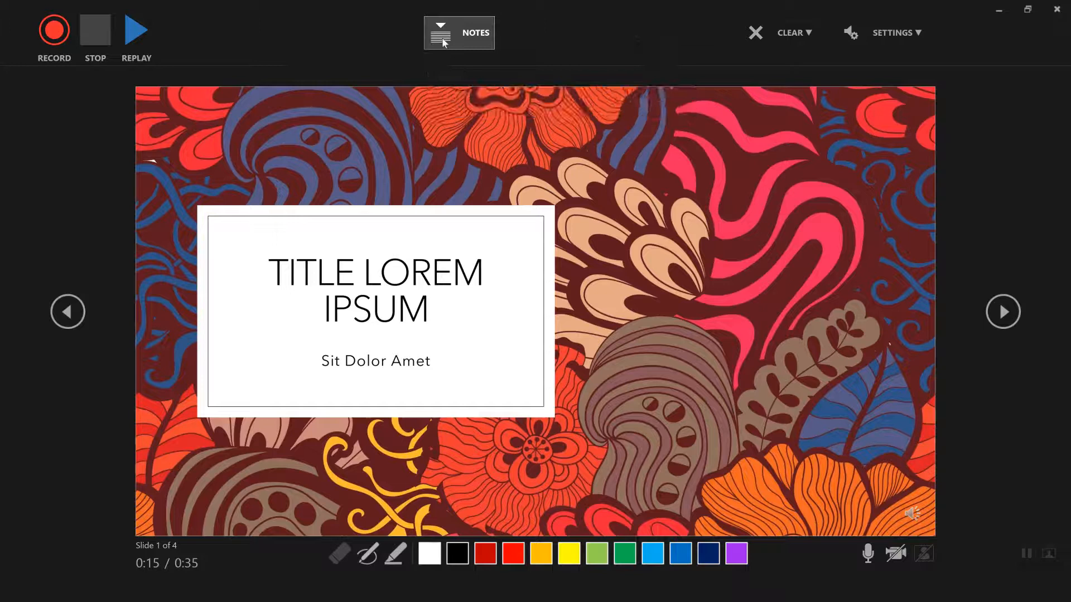
click(442, 40)
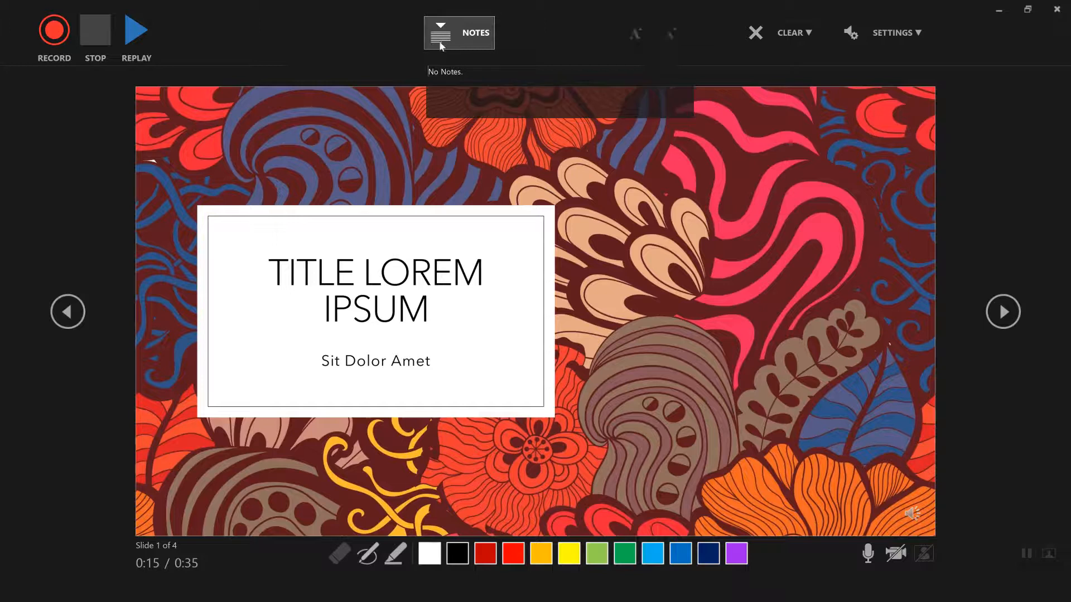
click(672, 35)
click(635, 34)
click(634, 34)
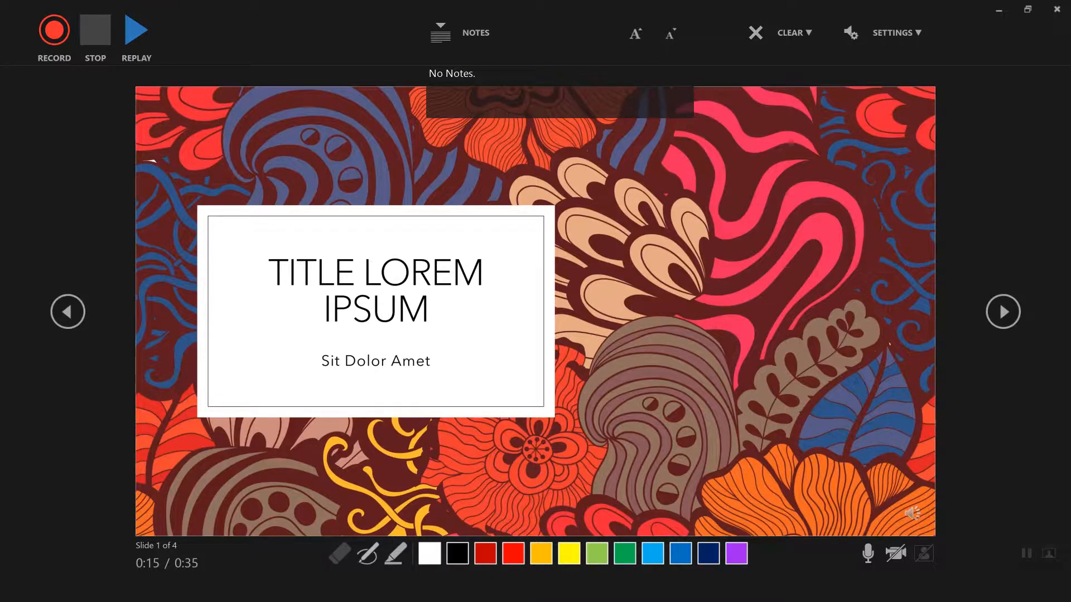
Clear the recordings on all slides.
click(798, 40)
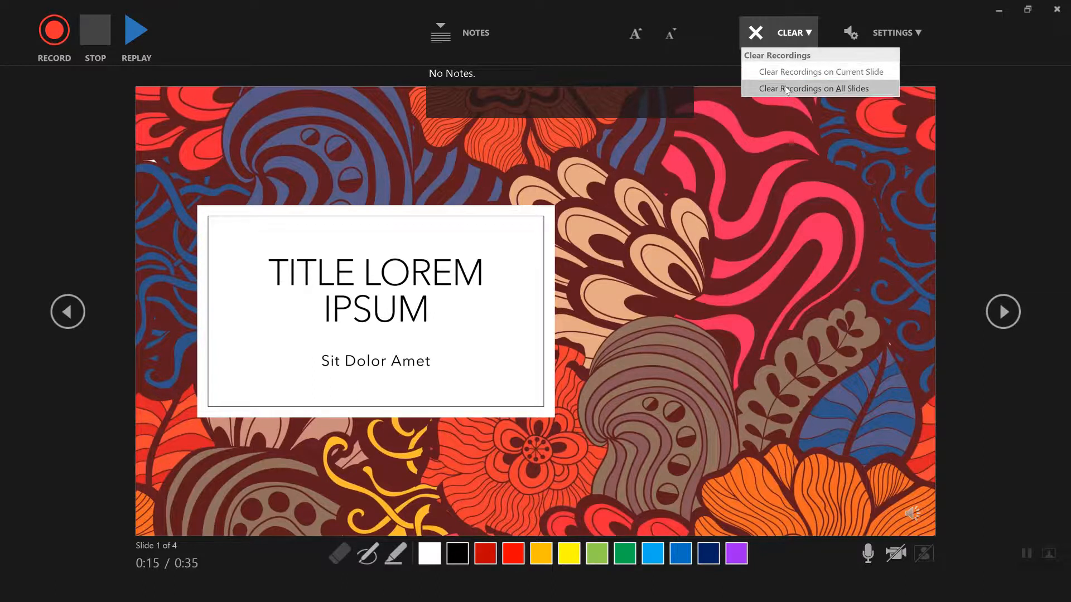
click(786, 89)
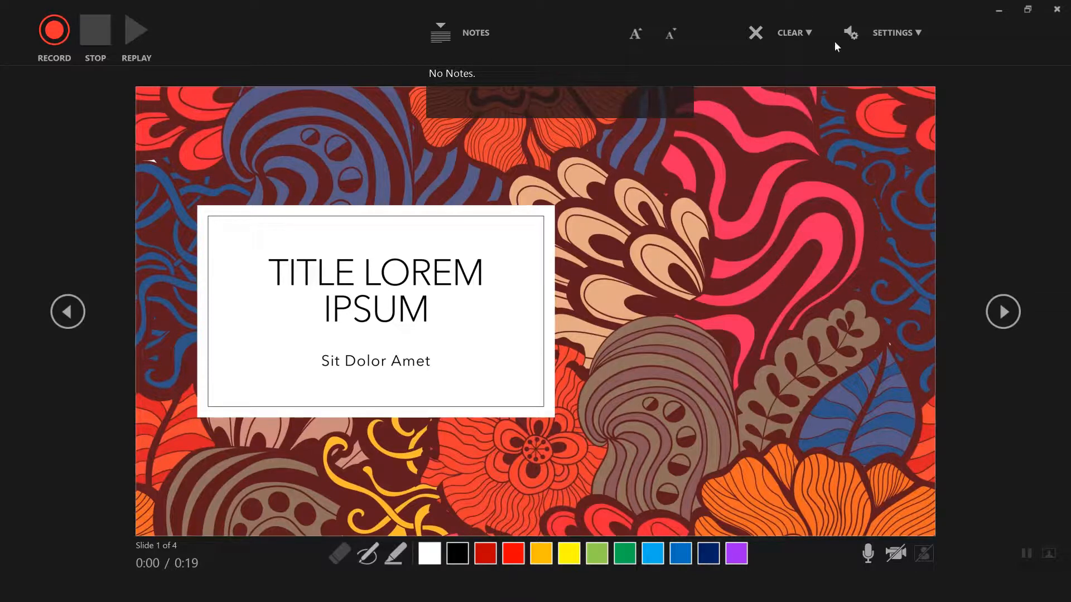
Check which microphone and camera devices are selected in the recording settings.
click(851, 37)
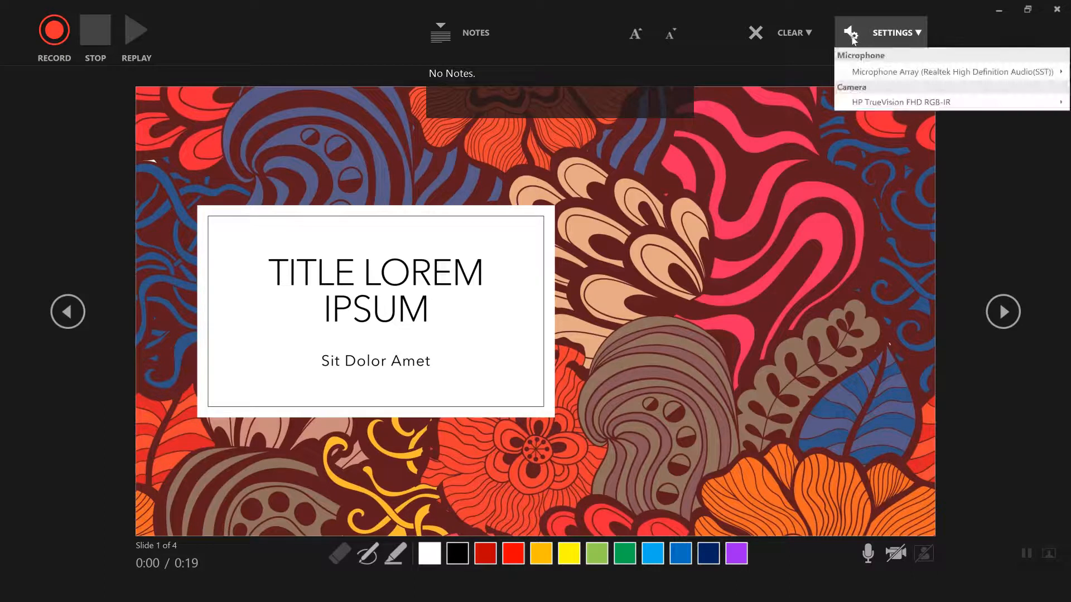
mouse_move(877, 71)
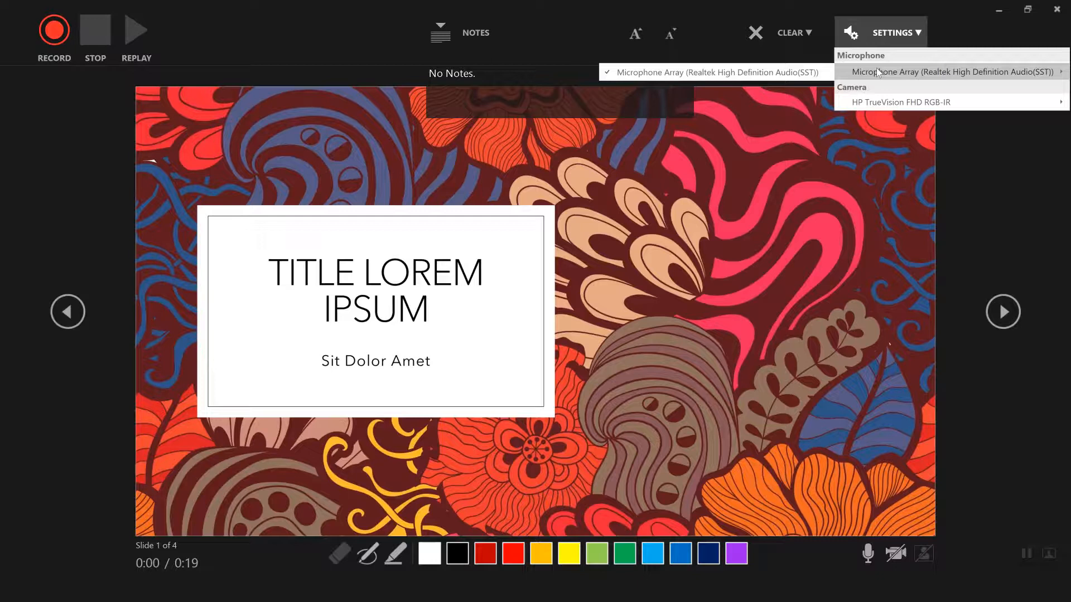
mouse_move(894, 106)
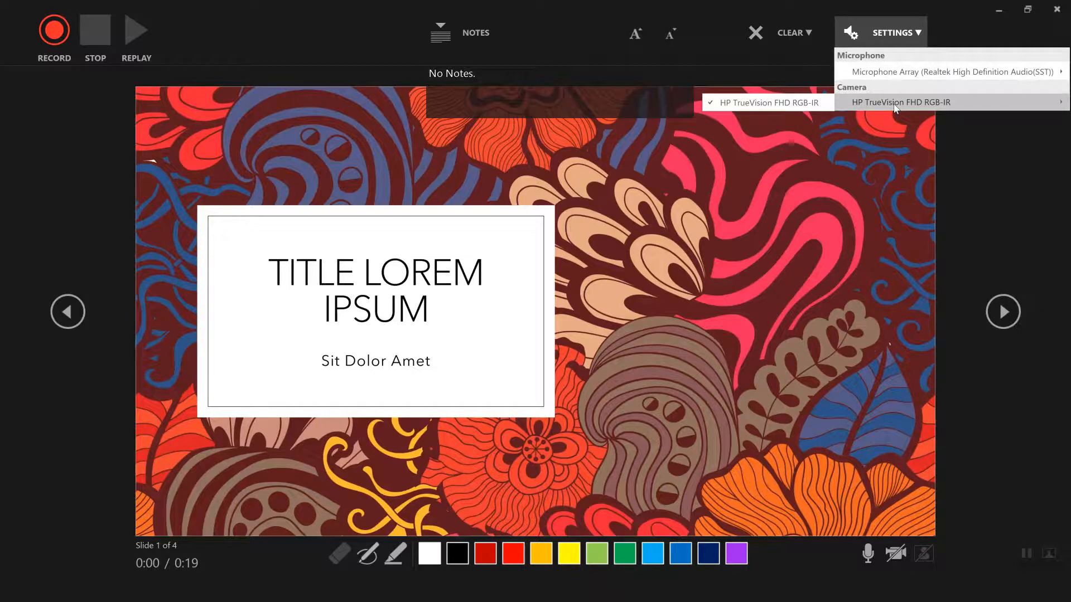
mouse_move(915, 67)
click(991, 213)
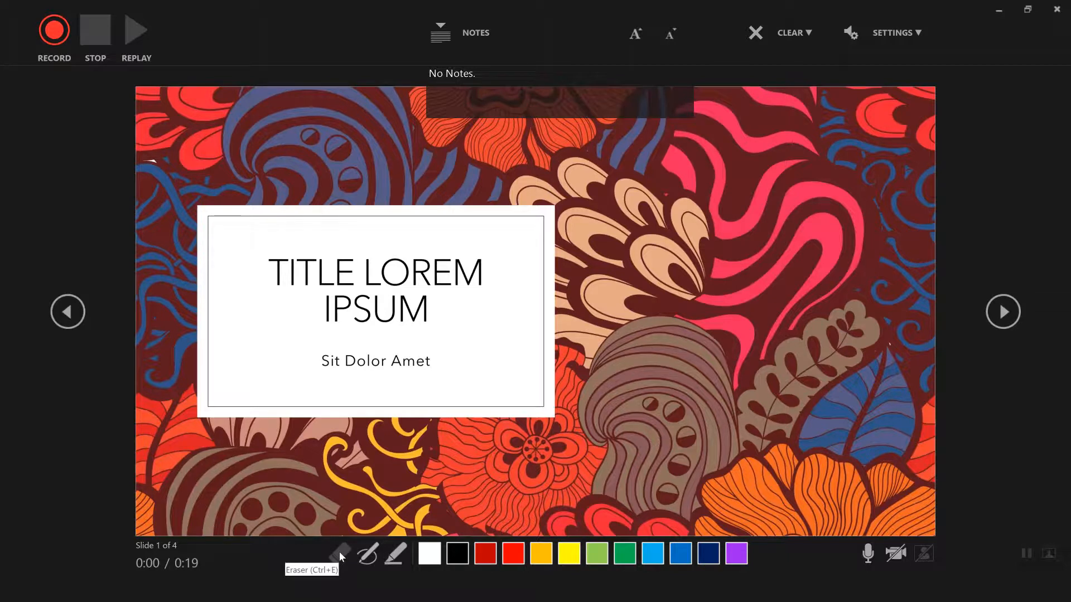
Turn the microphone off and back on for the recording.
click(398, 559)
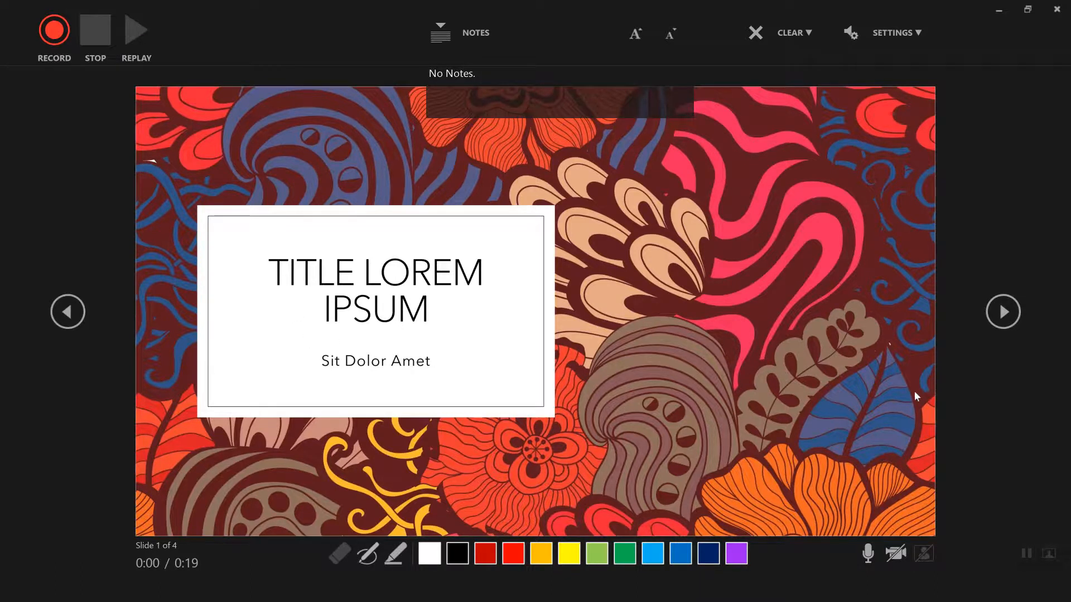
click(869, 557)
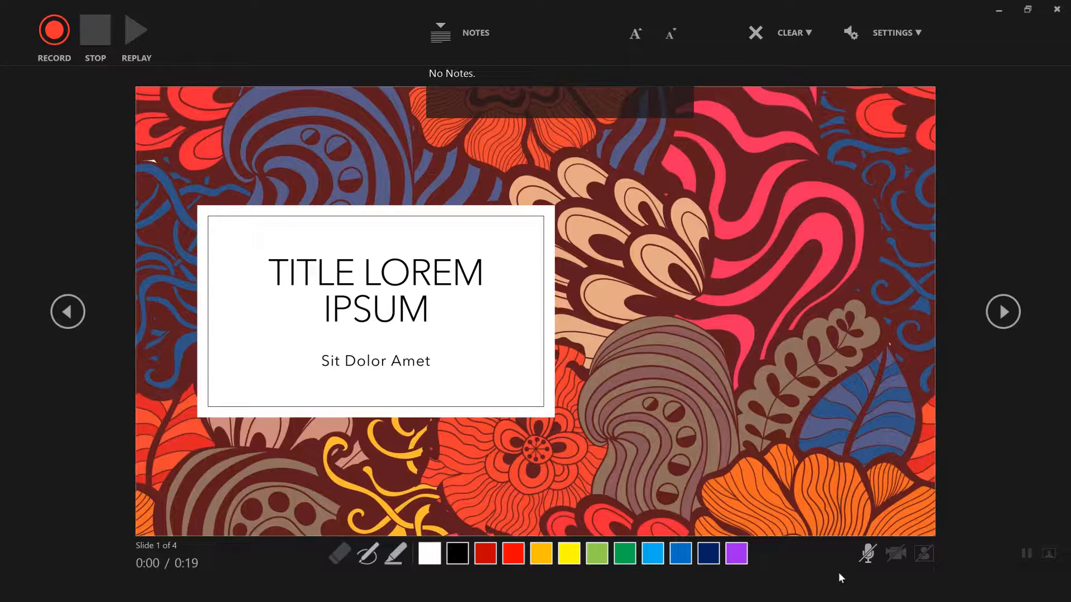
click(862, 557)
Leave the slide show recording view and open the recent presentation "differentiated INSTRUCTION".
click(999, 10)
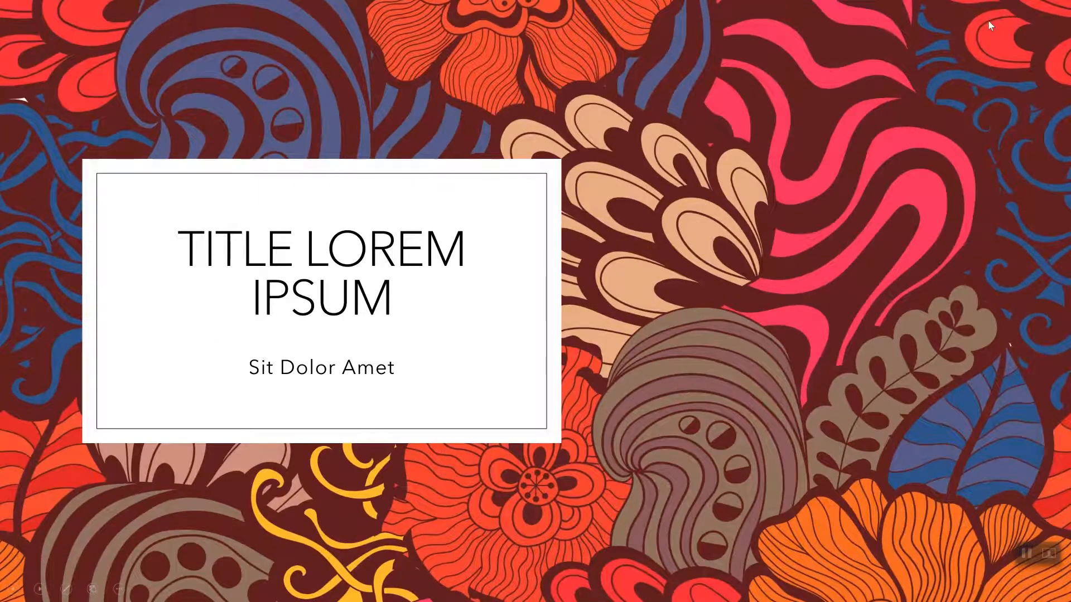
key(Escape)
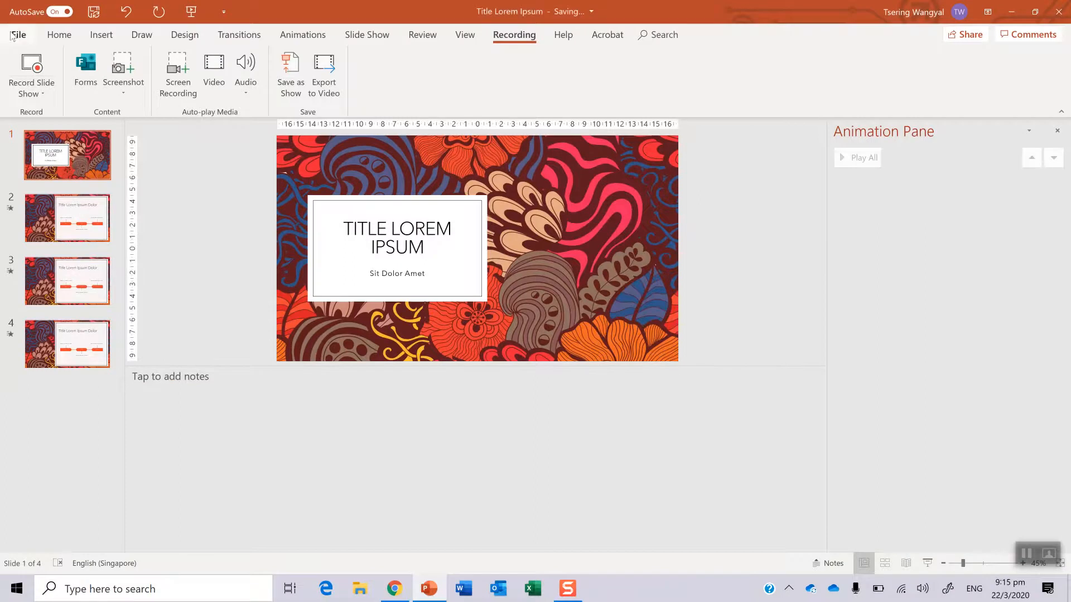
click(17, 34)
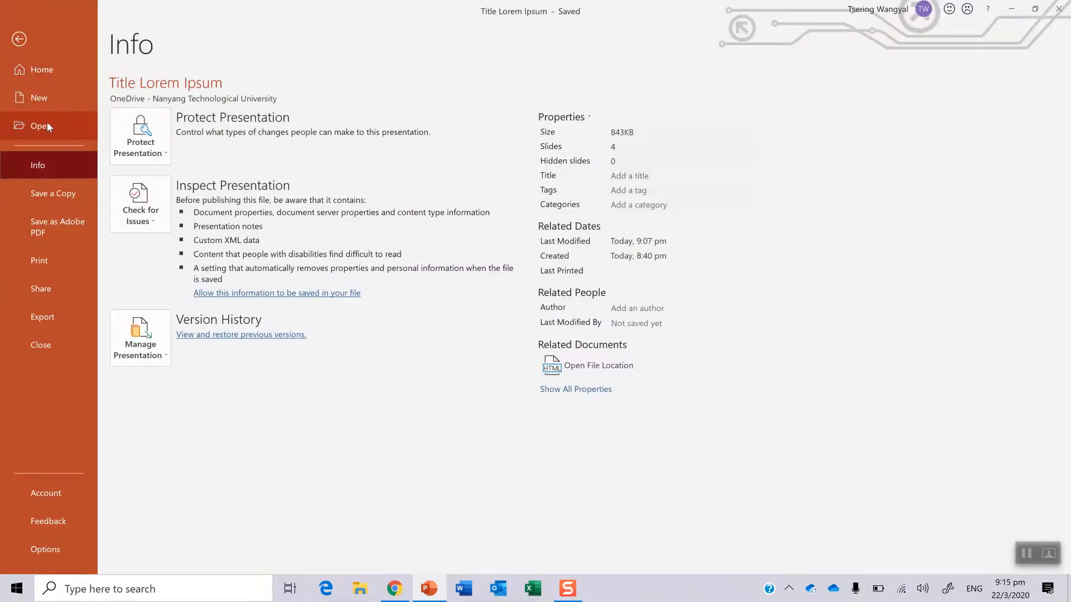
click(46, 122)
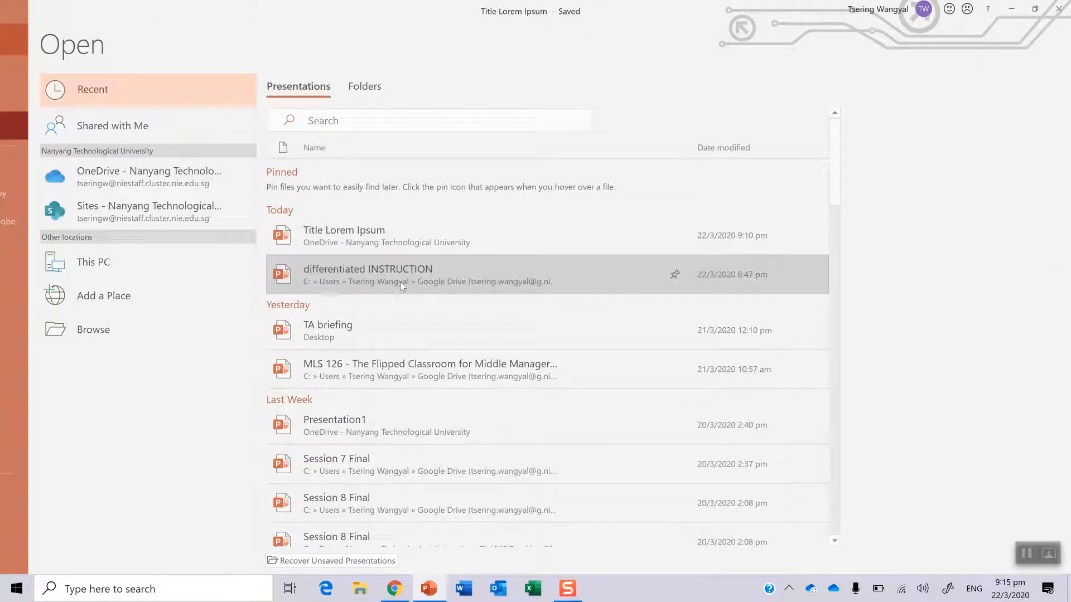
click(400, 282)
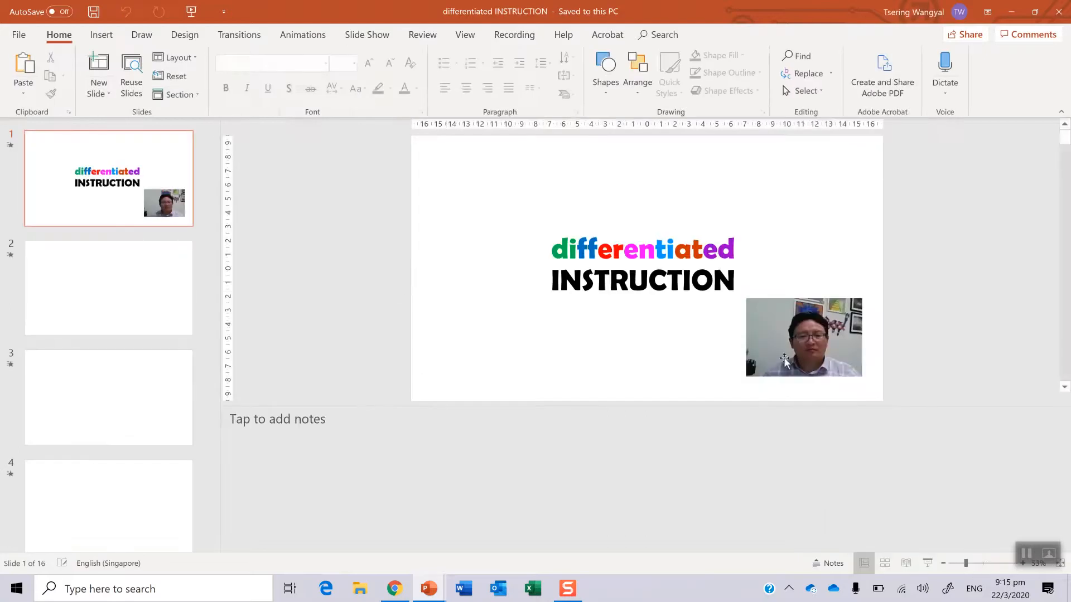
Nudge the webcam video on the title slide slightly, and return to the "Title Lorem Ipsum" presentation.
mouse_move(796, 339)
mouse_down()
mouse_move(812, 341)
mouse_move(801, 350)
mouse_move(809, 186)
mouse_move(468, 200)
mouse_move(468, 361)
mouse_move(796, 373)
mouse_move(801, 345)
mouse_up()
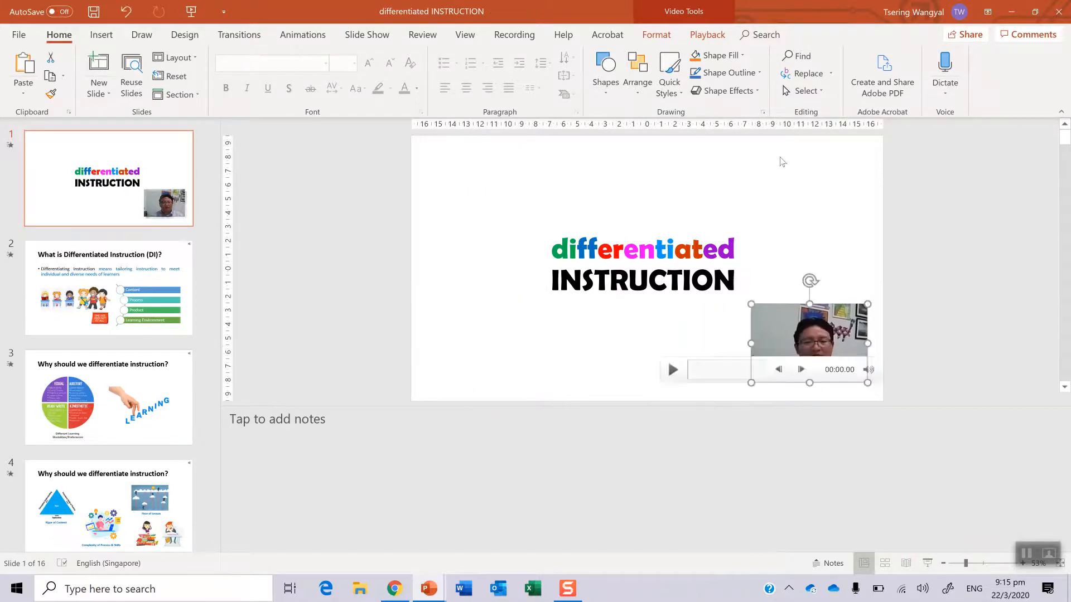
click(1009, 12)
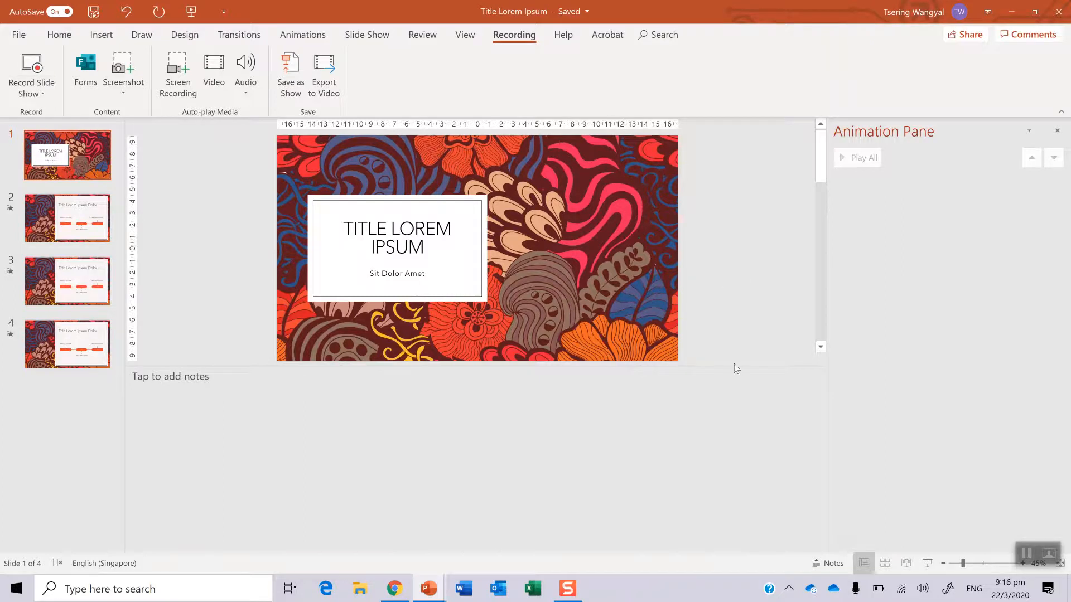
Shrink the notes pane to enlarge the slide area, and start recording the slide show from slide 1.
drag(736, 365, 727, 447)
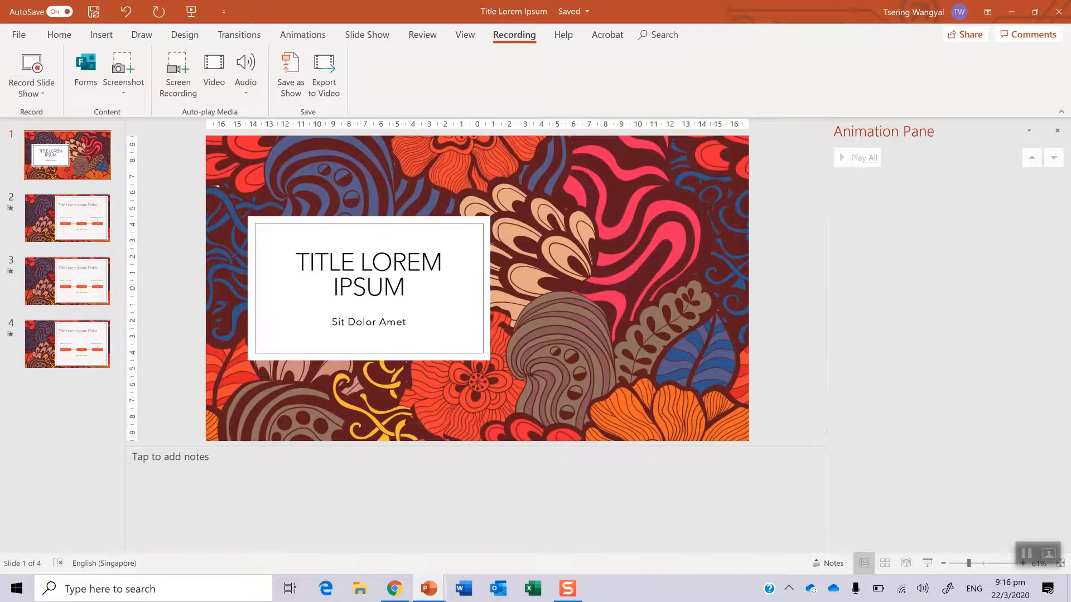
click(15, 70)
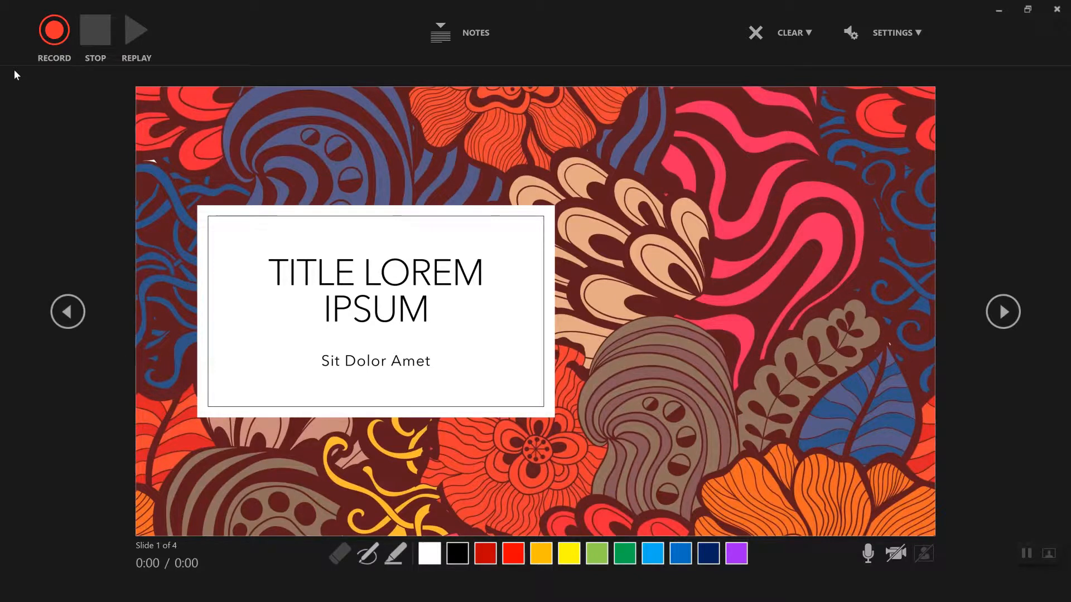
click(50, 32)
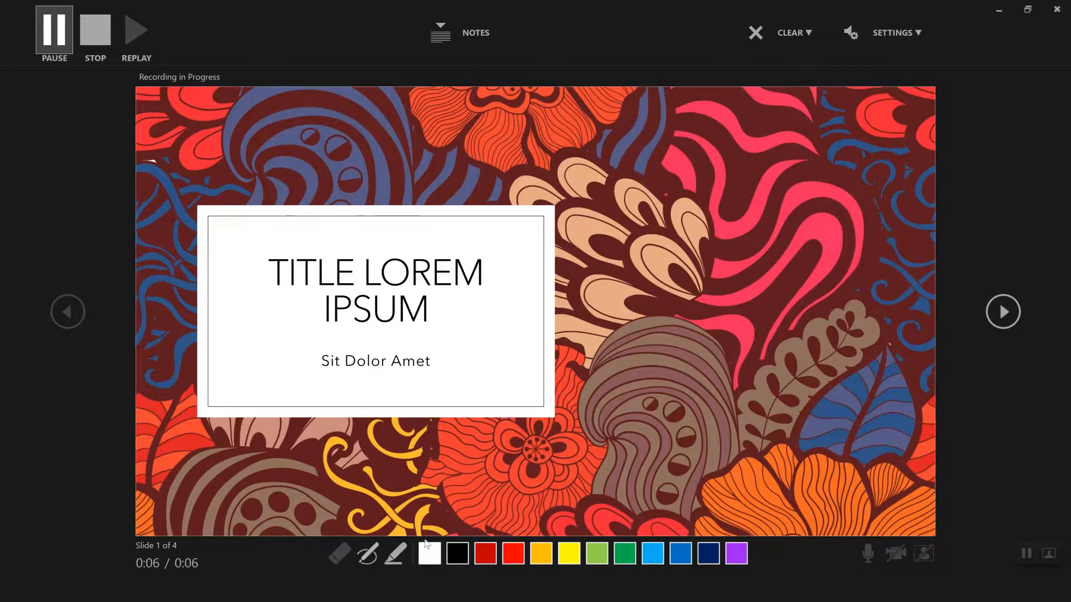
Circle the title on slide 1 with the red pen and draw an arrow pointing to it.
click(367, 555)
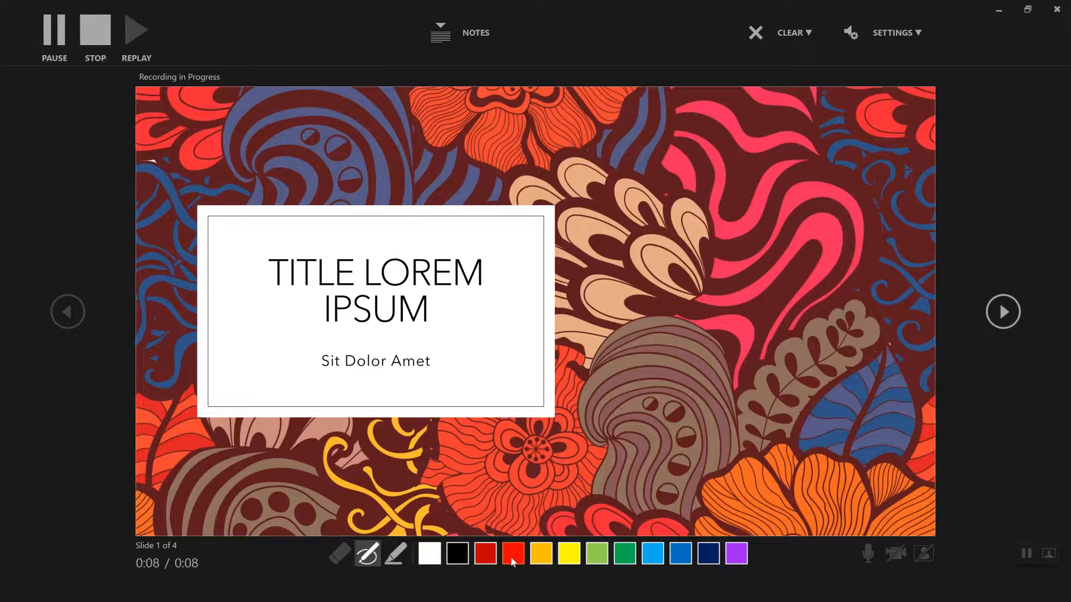
mouse_move(494, 239)
mouse_down()
mouse_move(262, 247)
mouse_move(424, 318)
mouse_move(496, 219)
mouse_move(449, 245)
mouse_up()
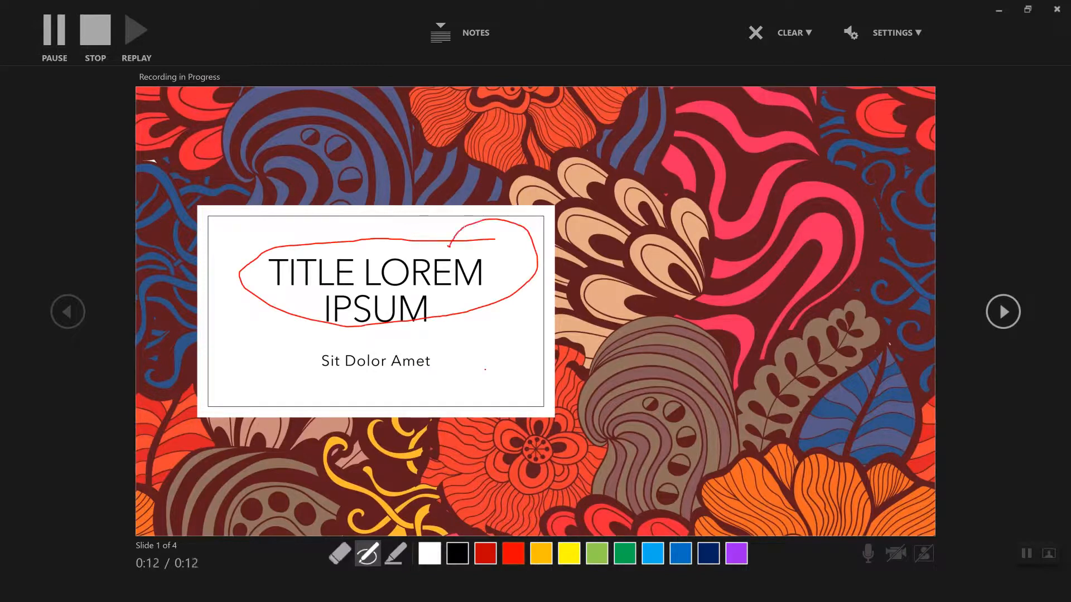
mouse_move(524, 339)
mouse_down()
mouse_move(470, 305)
mouse_move(467, 323)
mouse_up()
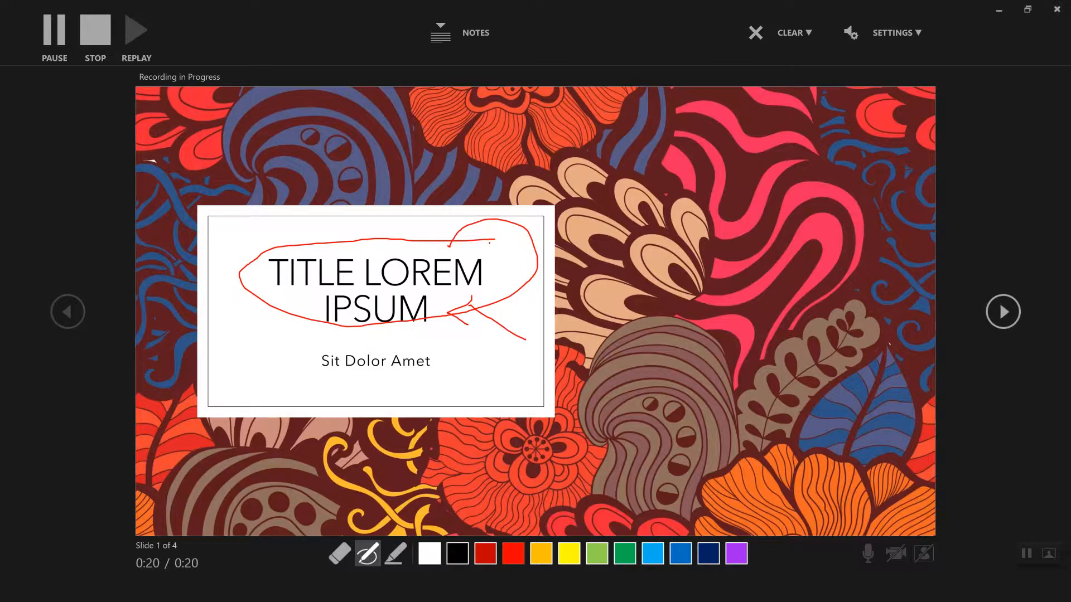
Highlight the subtitle "Sit Dolor Amet" in yellow.
click(395, 554)
drag(319, 359, 419, 363)
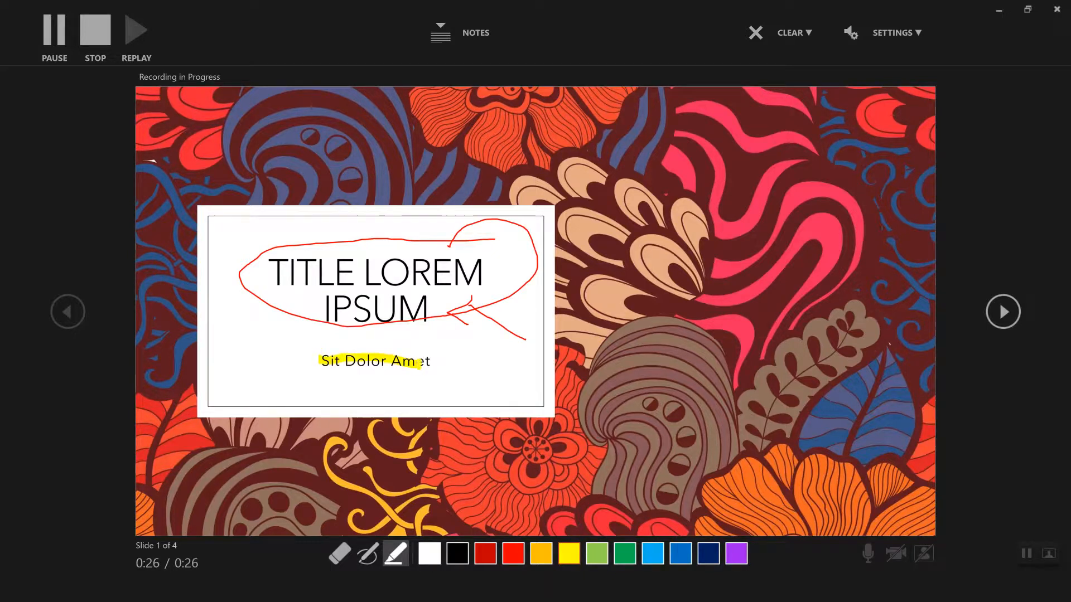
Advance the recording through slide 2 and its timeline animation to slide 3 with its timeline shown.
click(1002, 314)
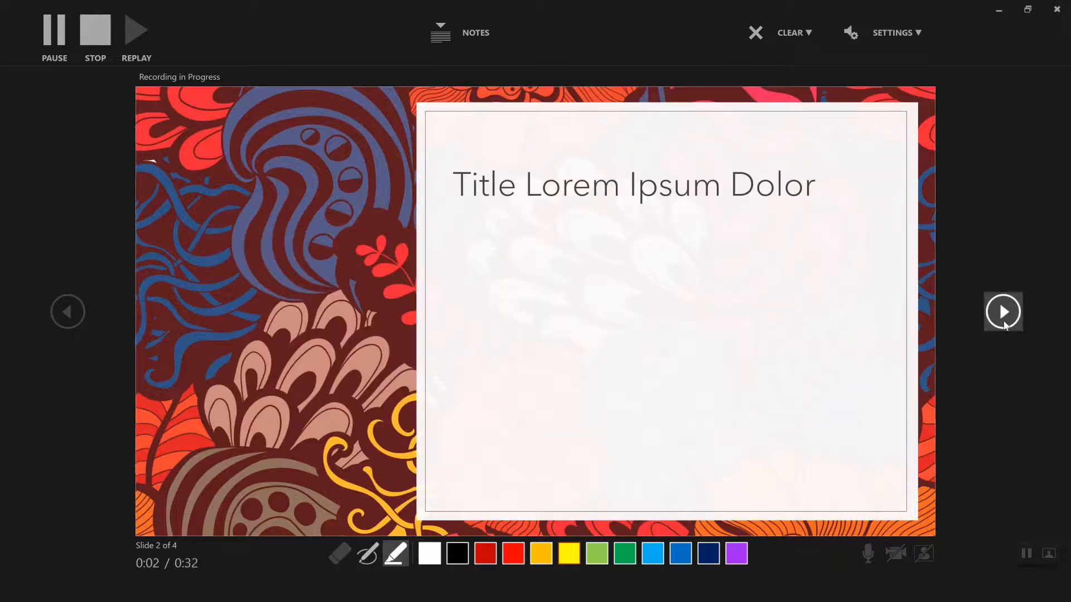
click(1003, 324)
click(1004, 325)
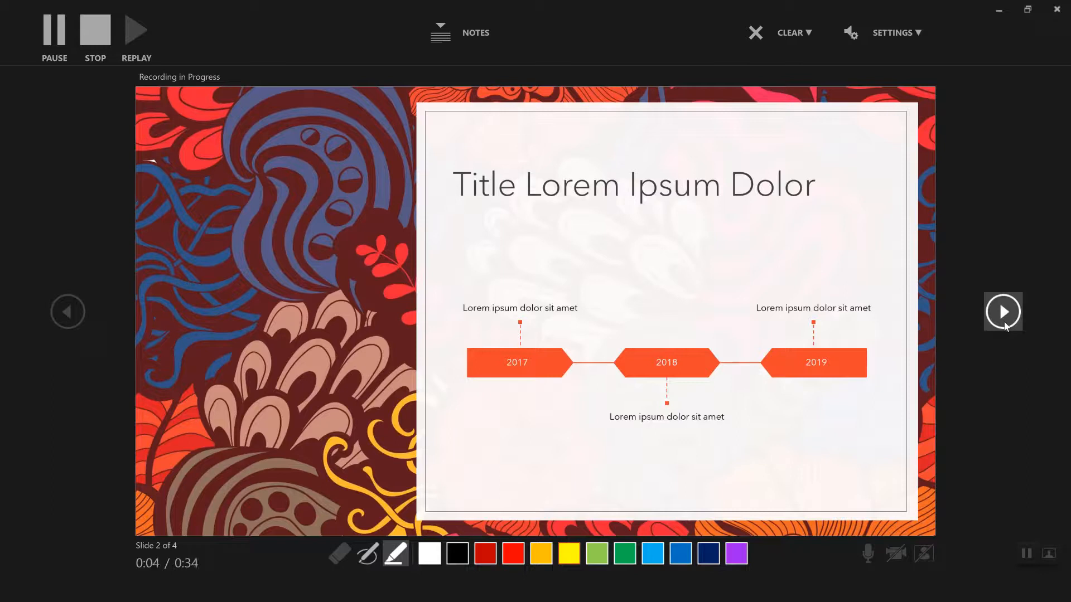
click(1003, 324)
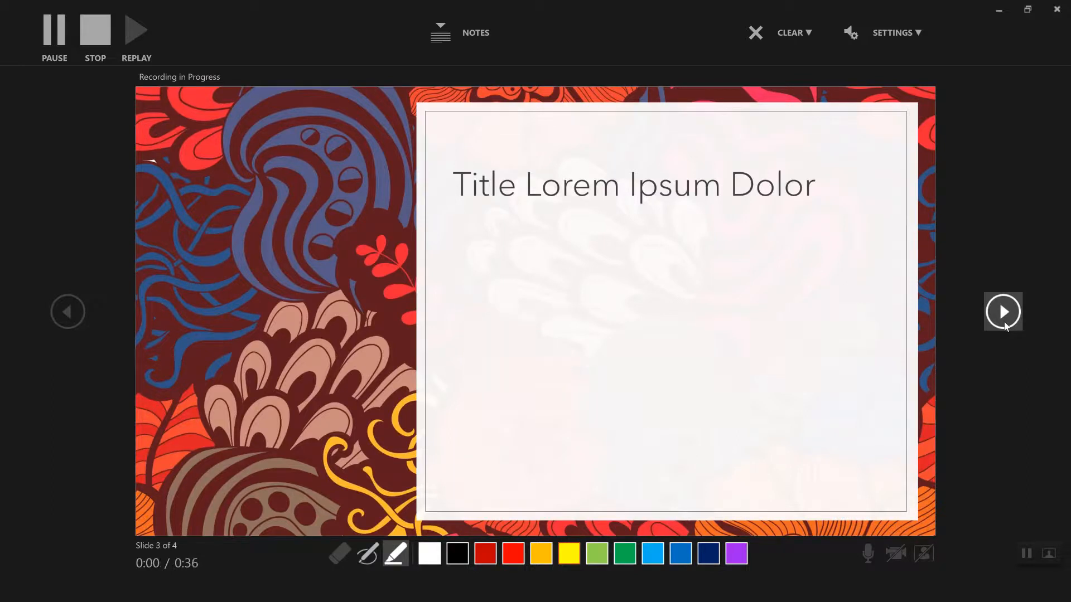
click(1004, 323)
click(1003, 323)
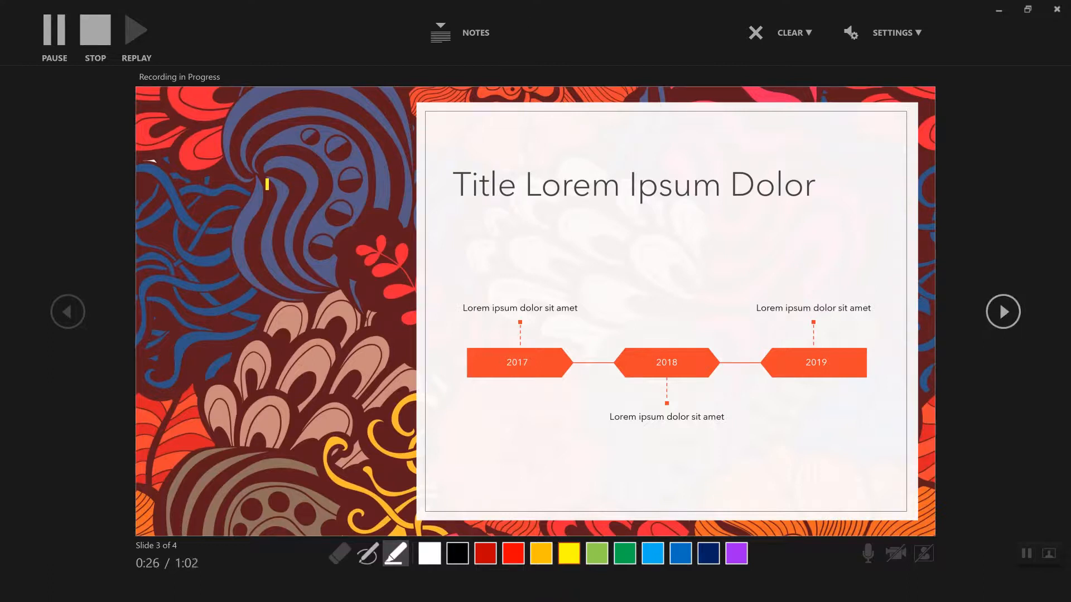
Stop the slide show recording, replay slide 3 briefly, pause the replay and return to the editing view.
click(97, 30)
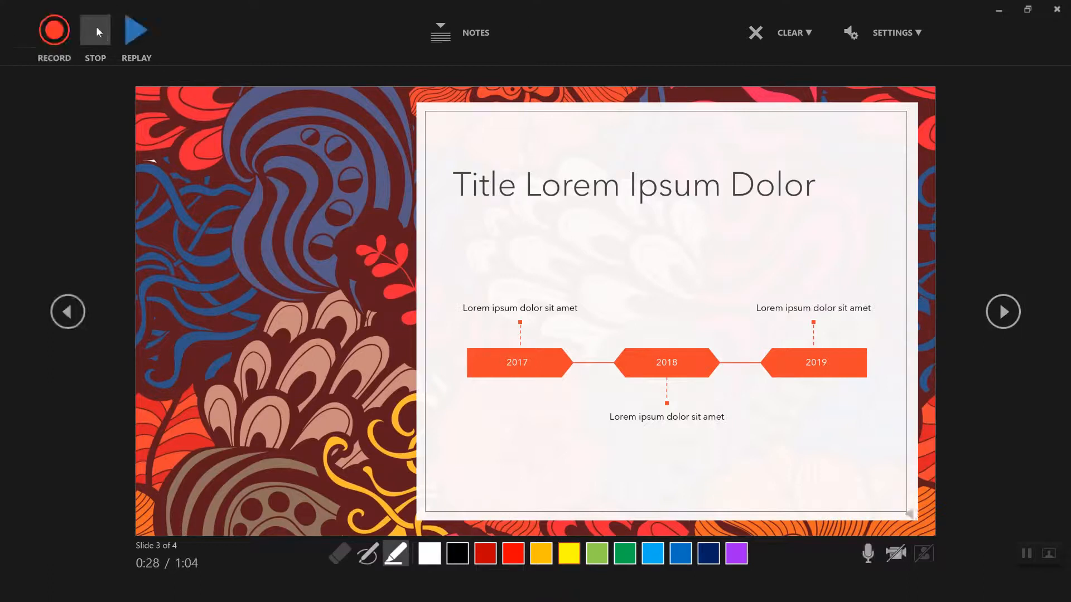
click(135, 34)
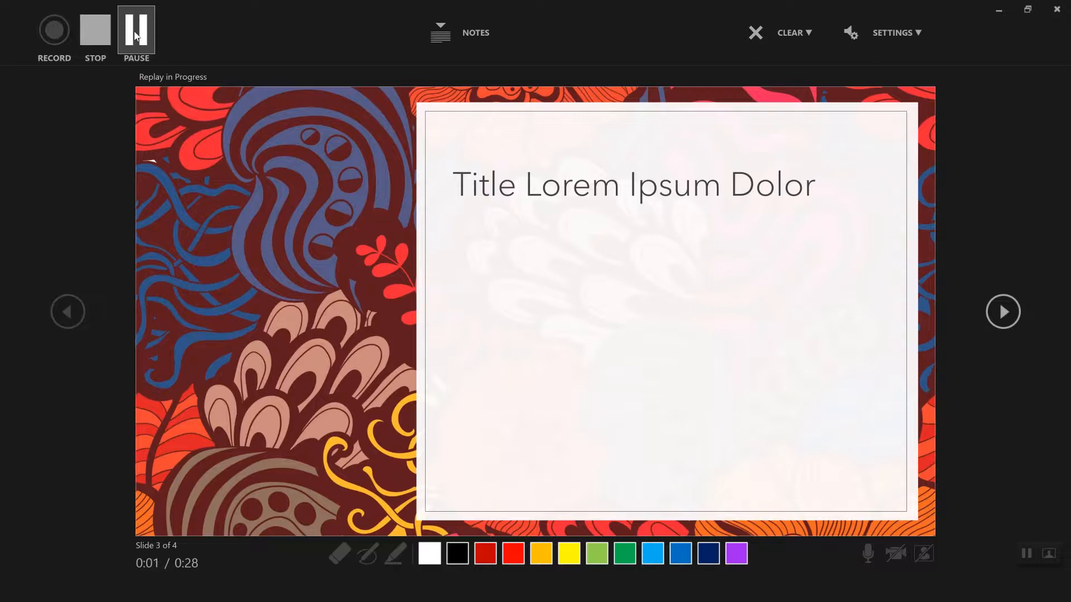
click(137, 38)
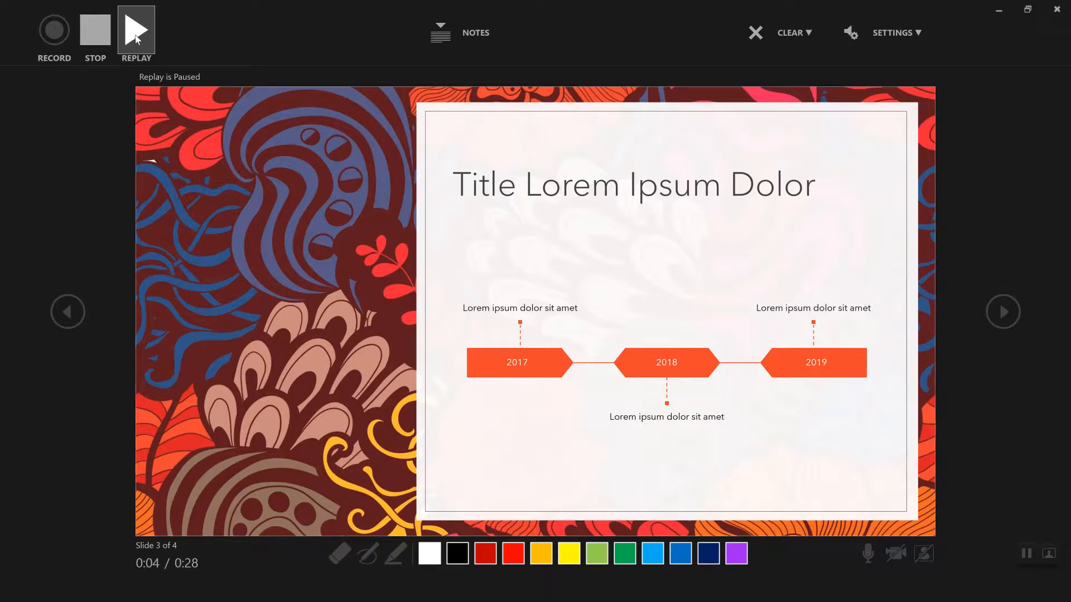
click(1057, 9)
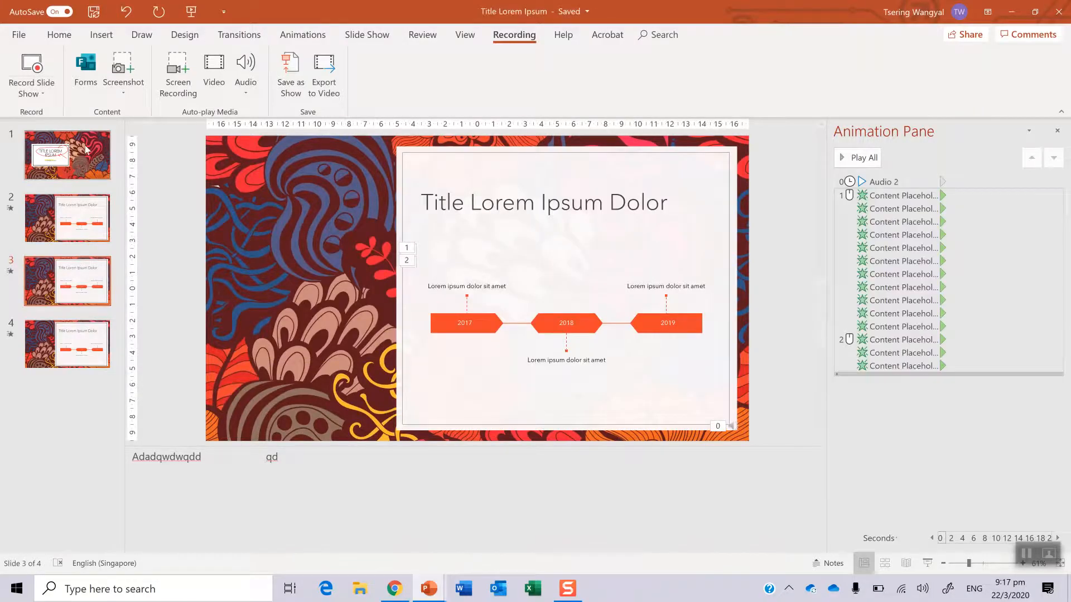
Review the recorded ink on slide 1 and play part of the recorded narration on slide 2.
click(82, 169)
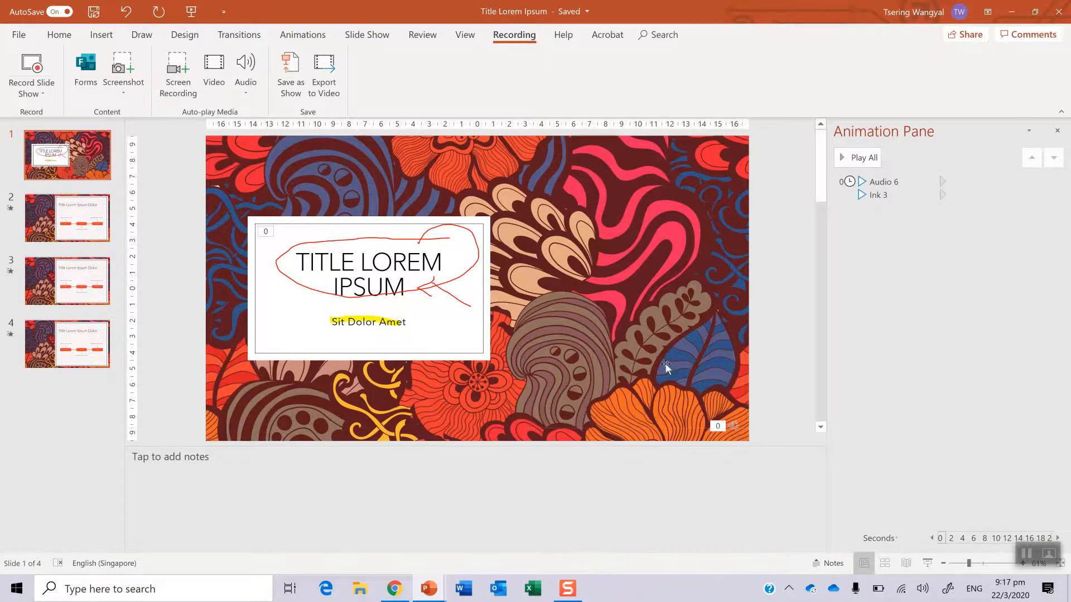
click(44, 218)
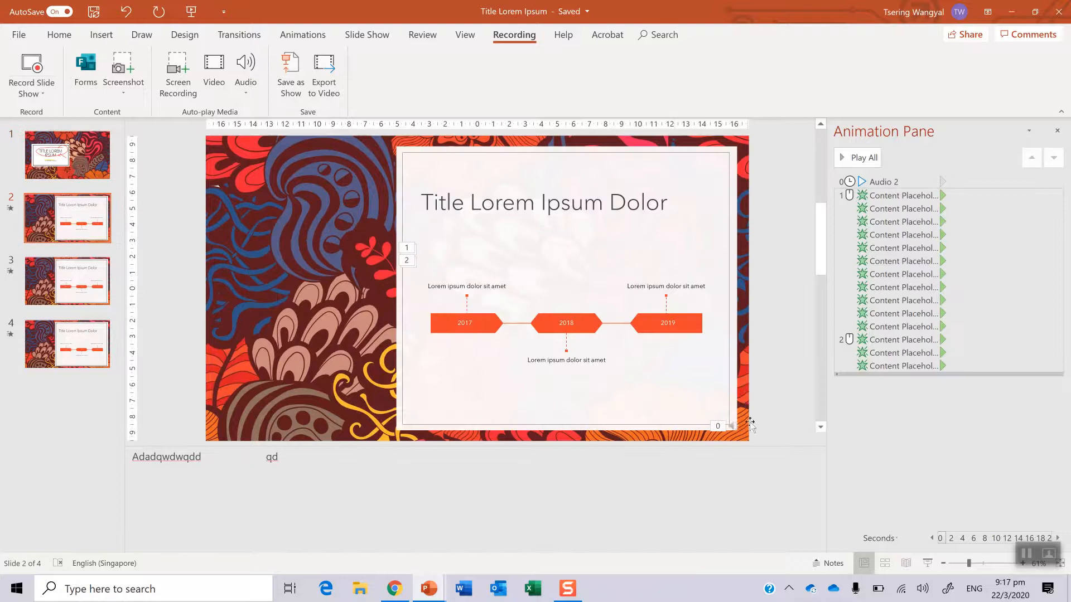
mouse_move(734, 429)
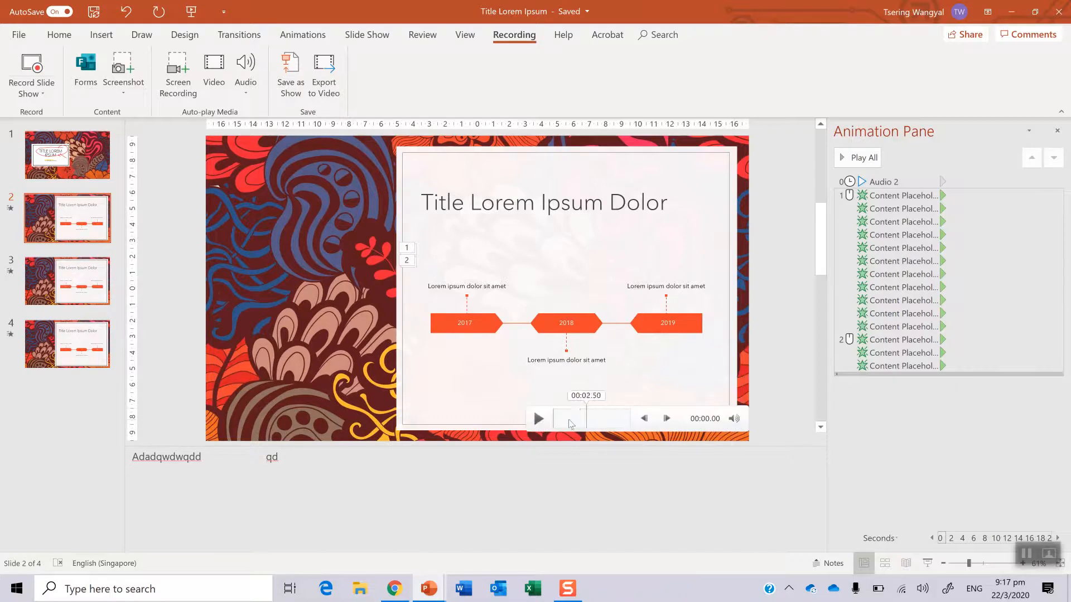
click(538, 418)
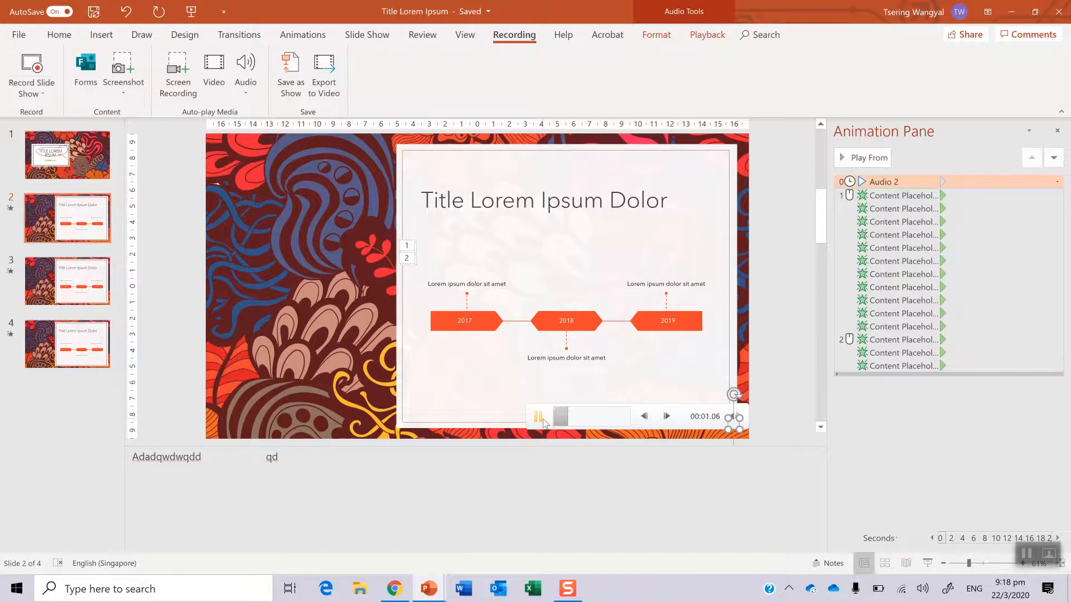
click(542, 421)
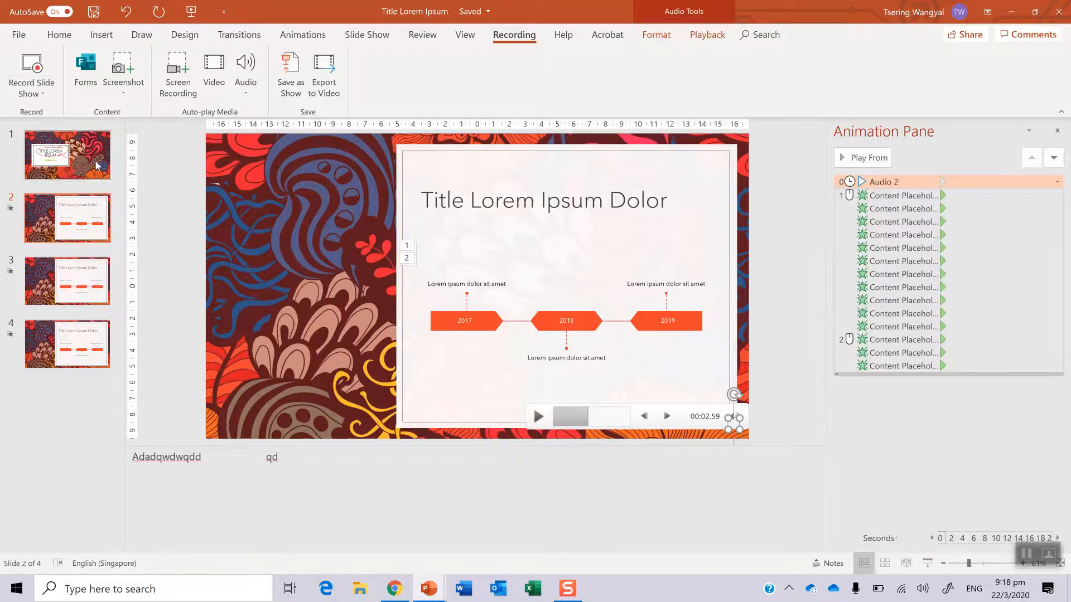
Delete the recorded audio from slide 3, and briefly reopen the recording view for that slide.
click(77, 297)
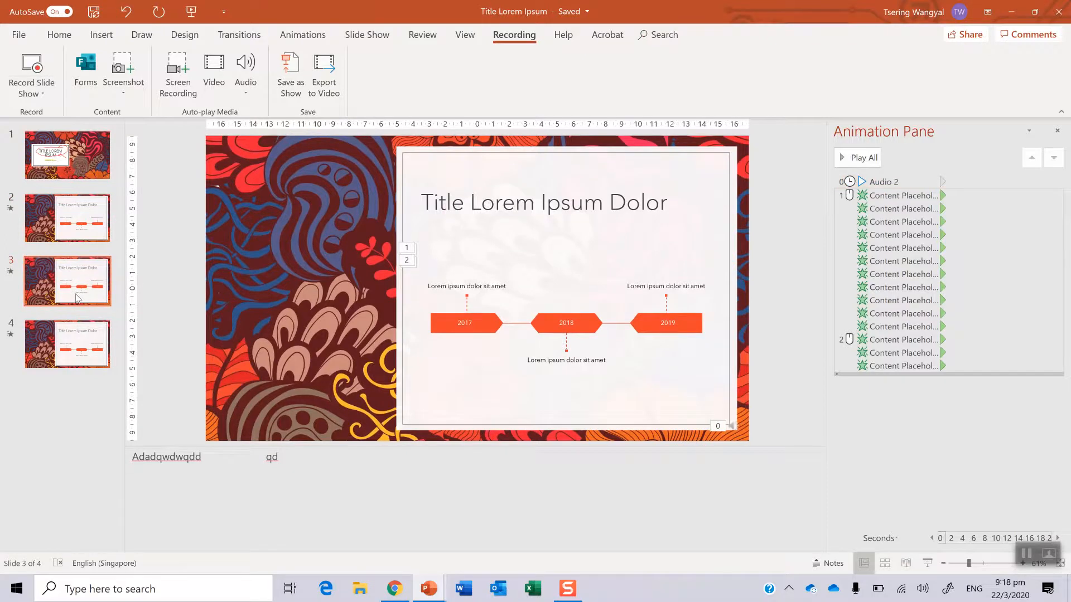
mouse_move(733, 432)
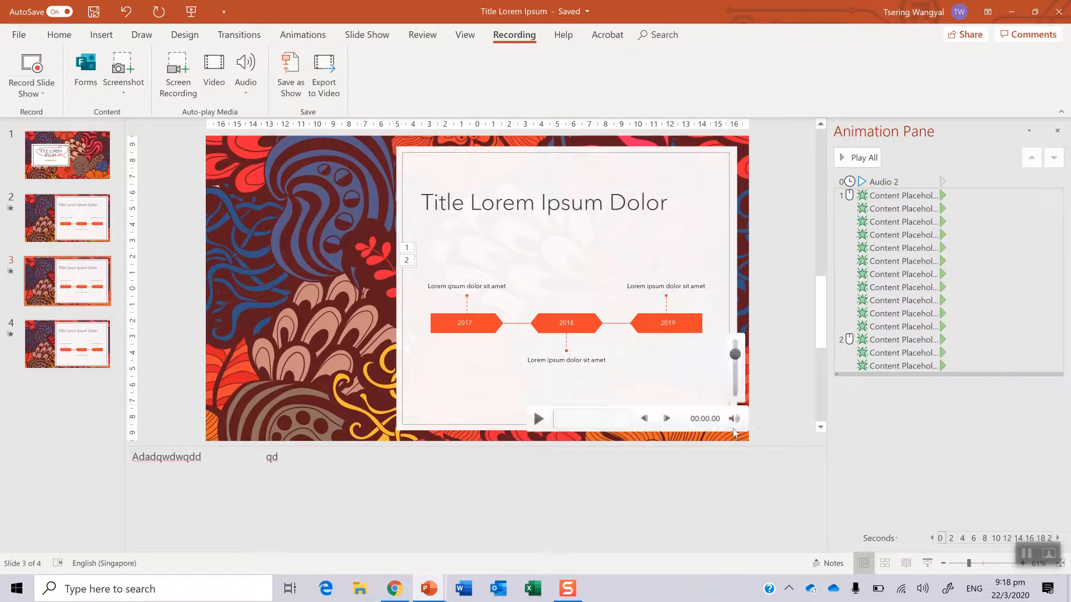
click(733, 433)
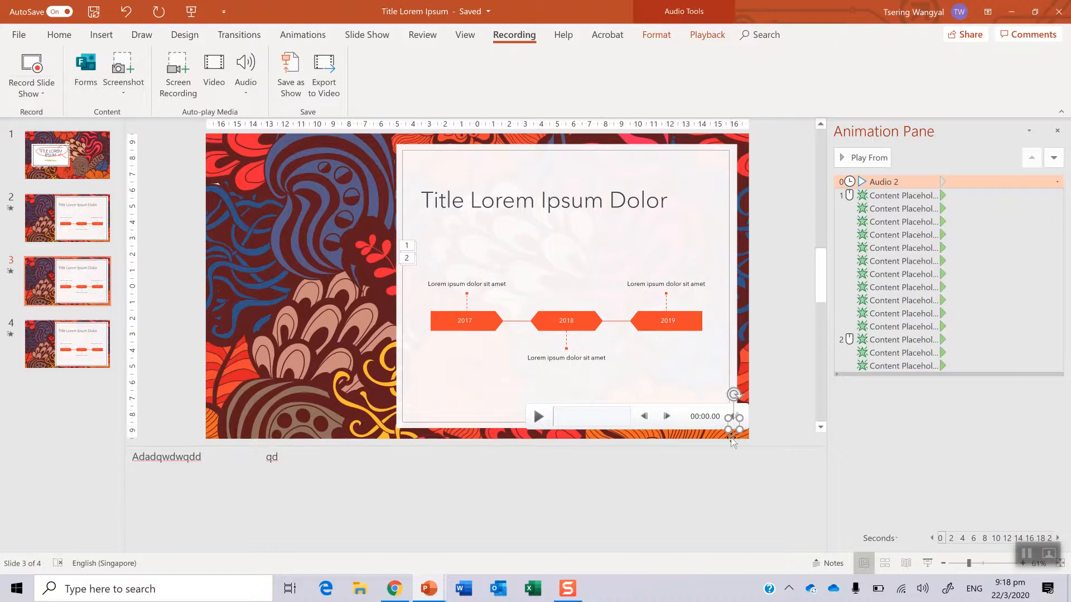
key(Delete)
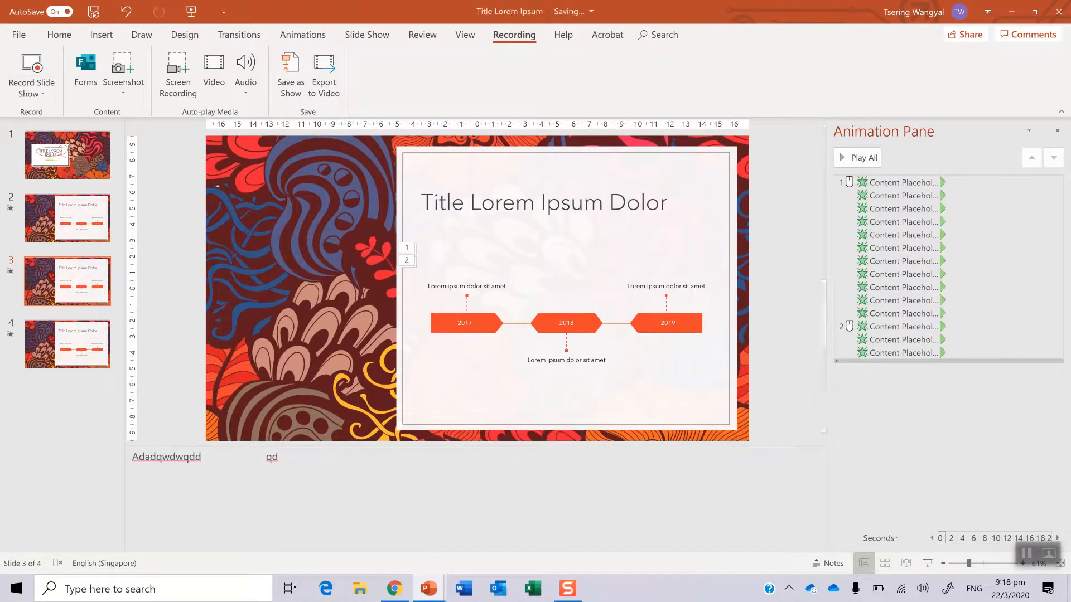
click(20, 75)
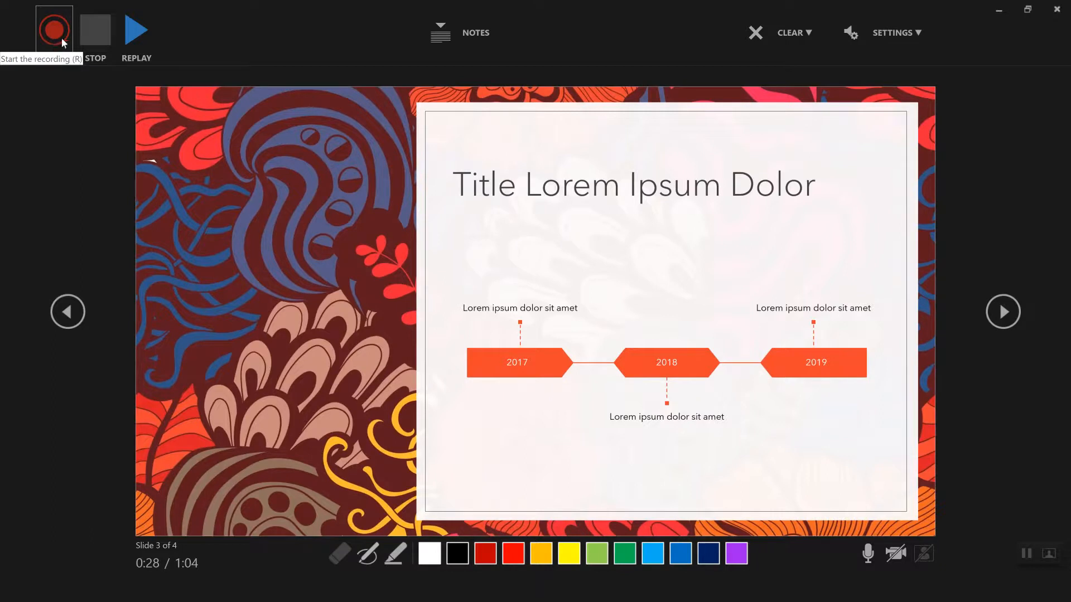
click(1056, 9)
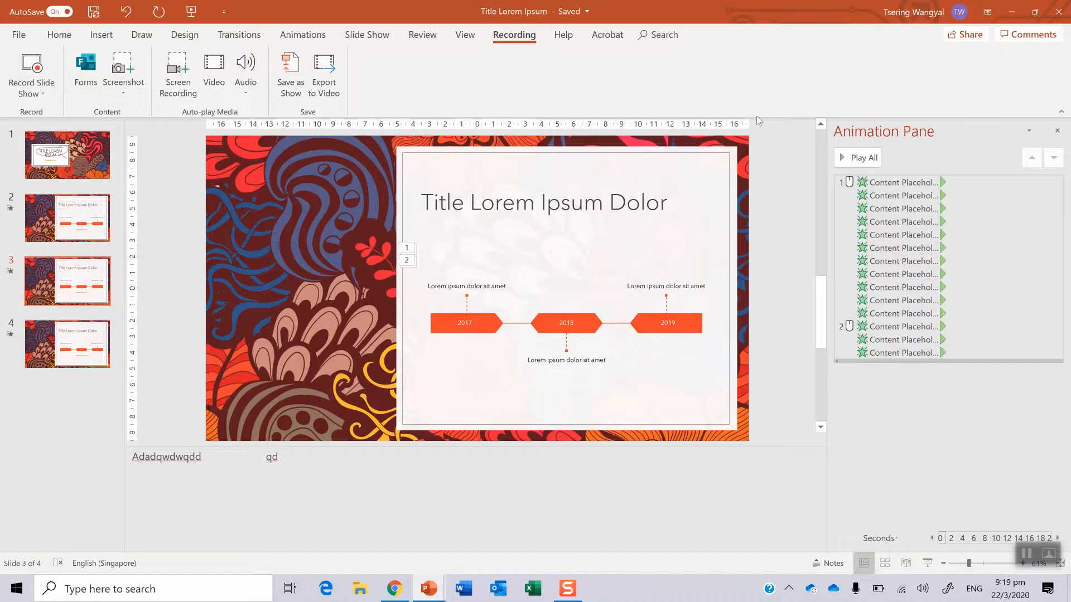
Set up a video export in Full HD (1080p) with Use Recorded Timings and Narrations.
click(329, 82)
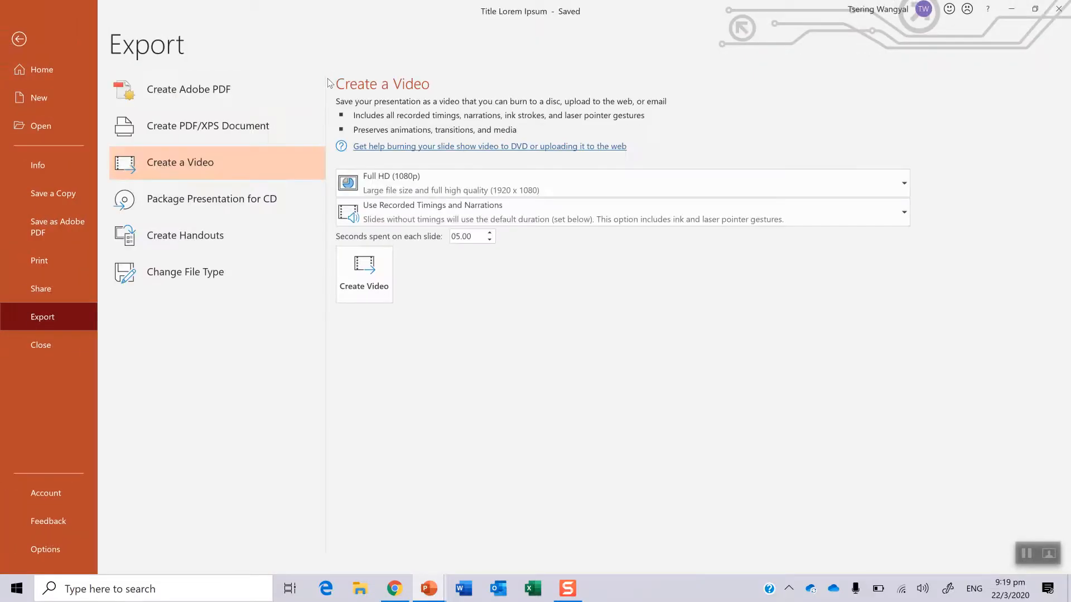
click(464, 192)
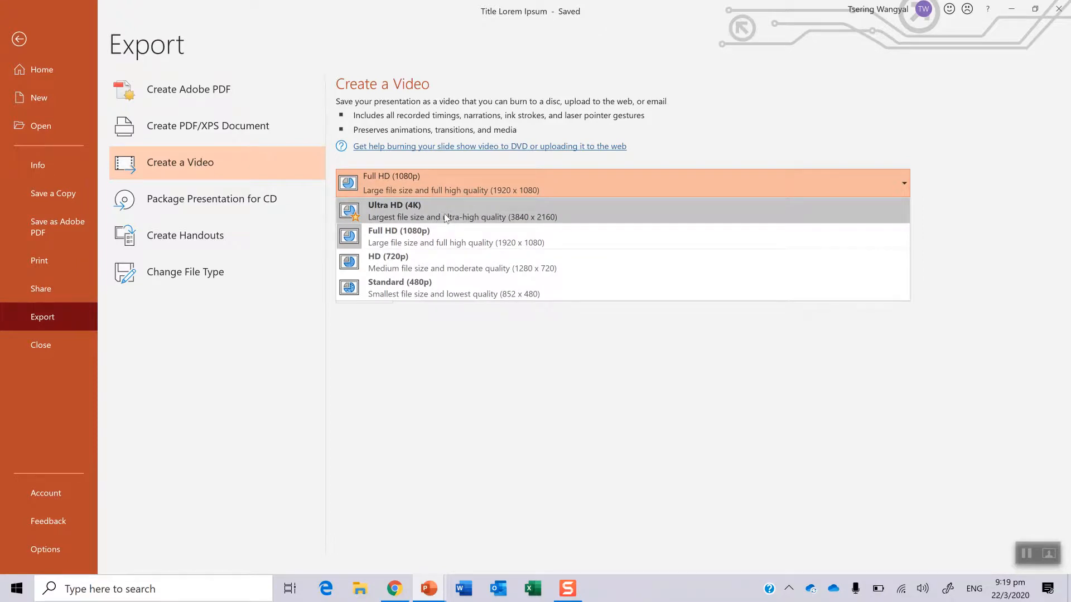
click(402, 240)
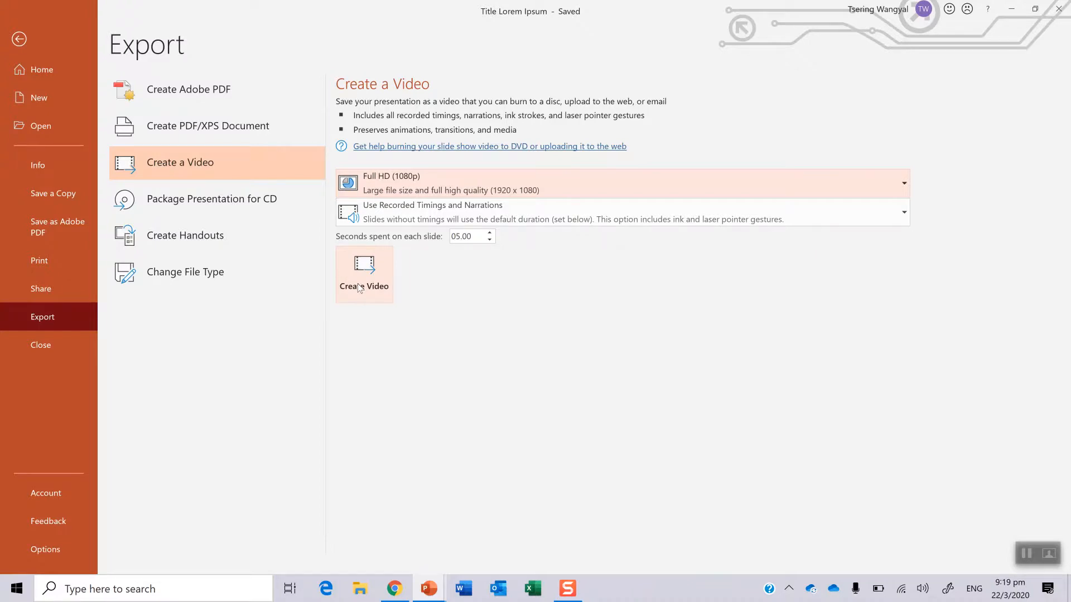
click(581, 212)
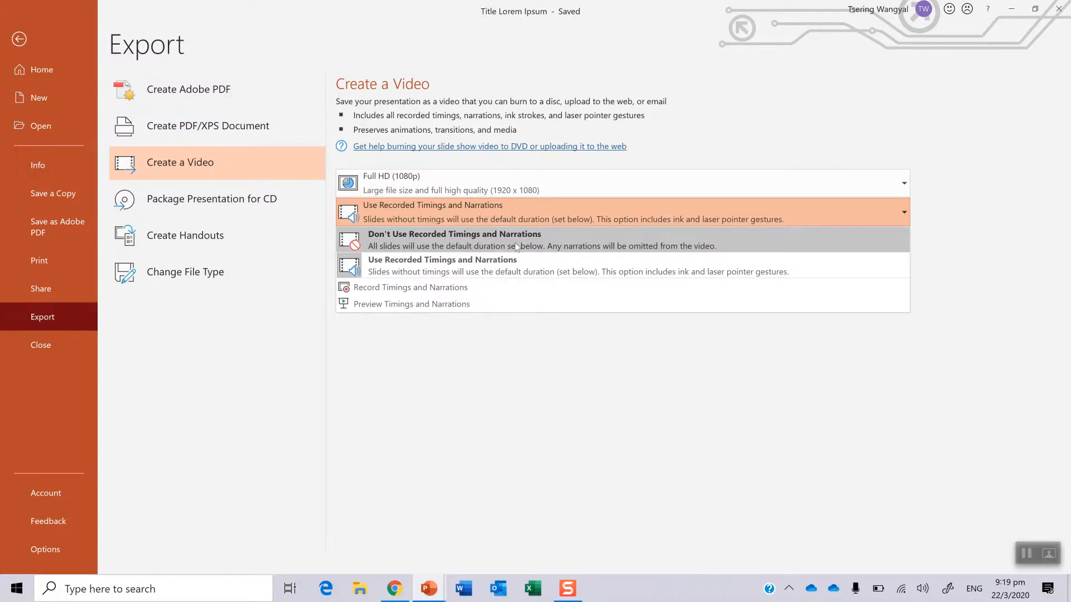
click(494, 265)
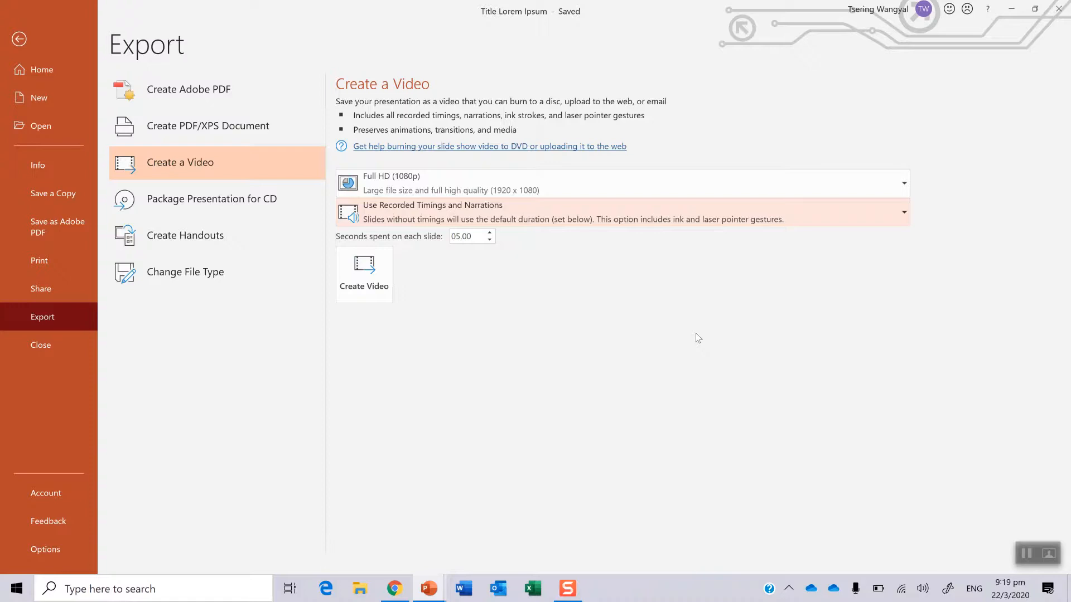
click(729, 222)
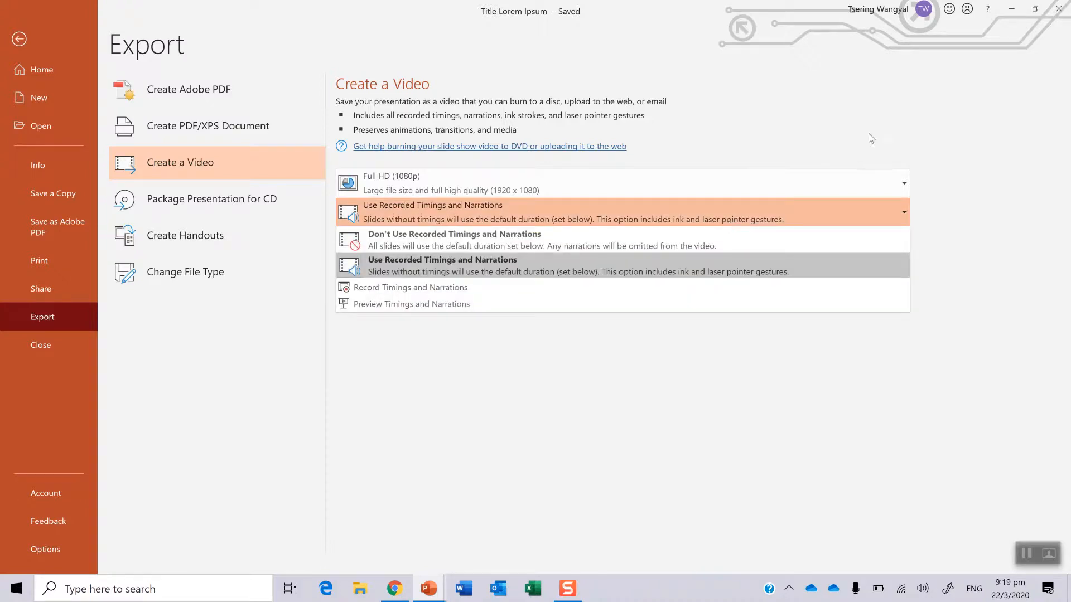
click(494, 273)
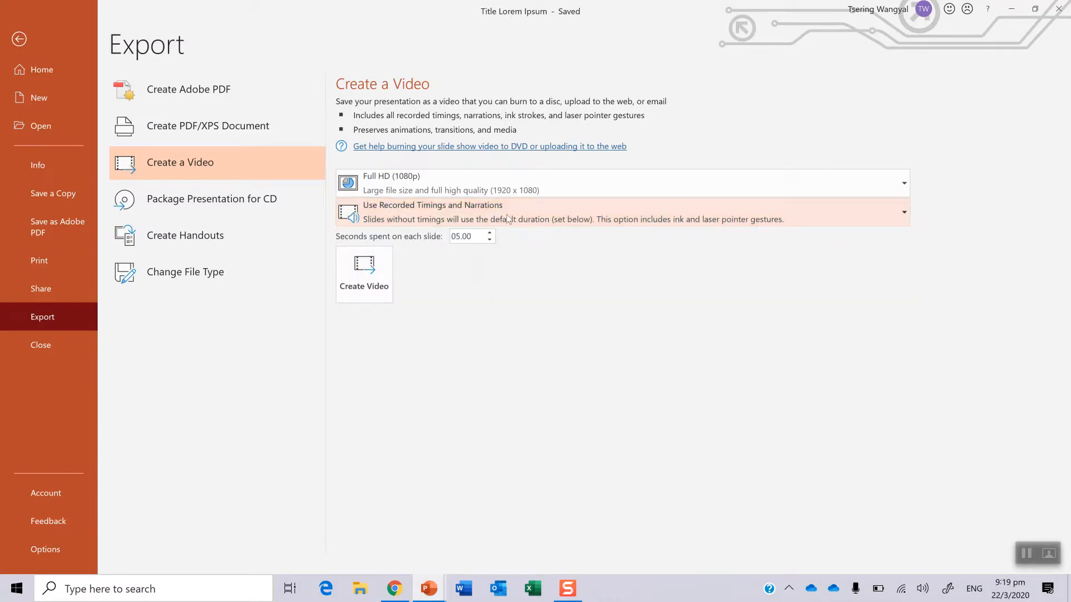
Create the video on the Desktop as the MPEG-4 file "Title Lorem Ipsum".
click(363, 273)
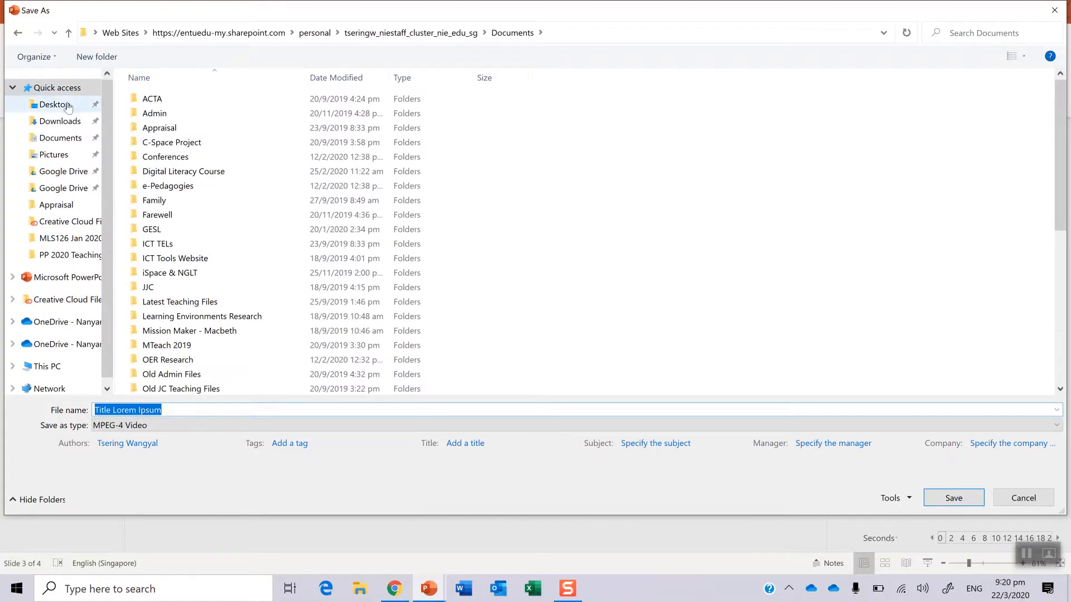
click(83, 104)
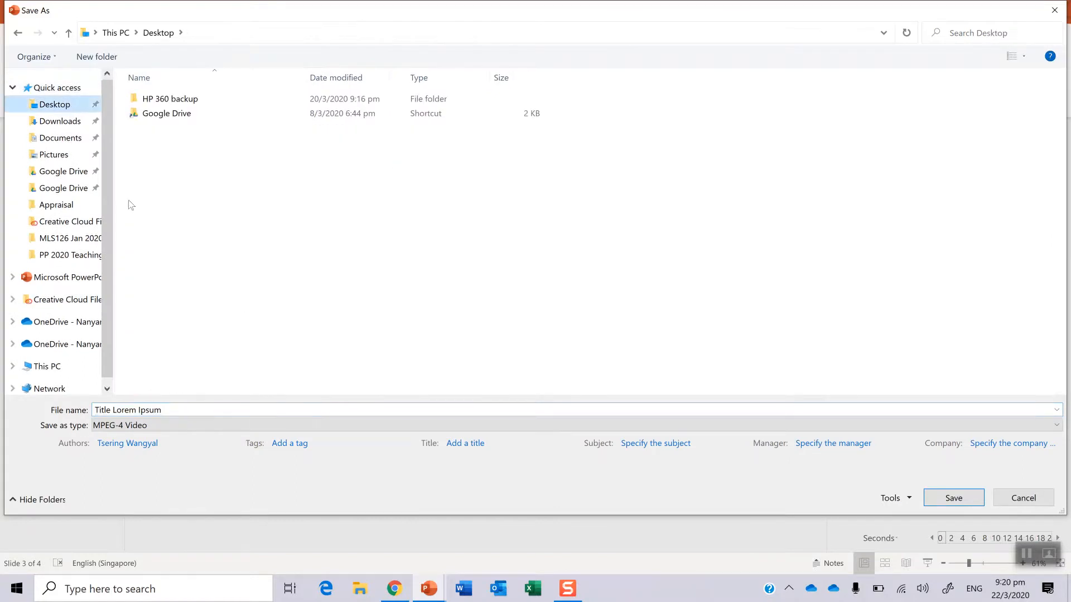
click(958, 496)
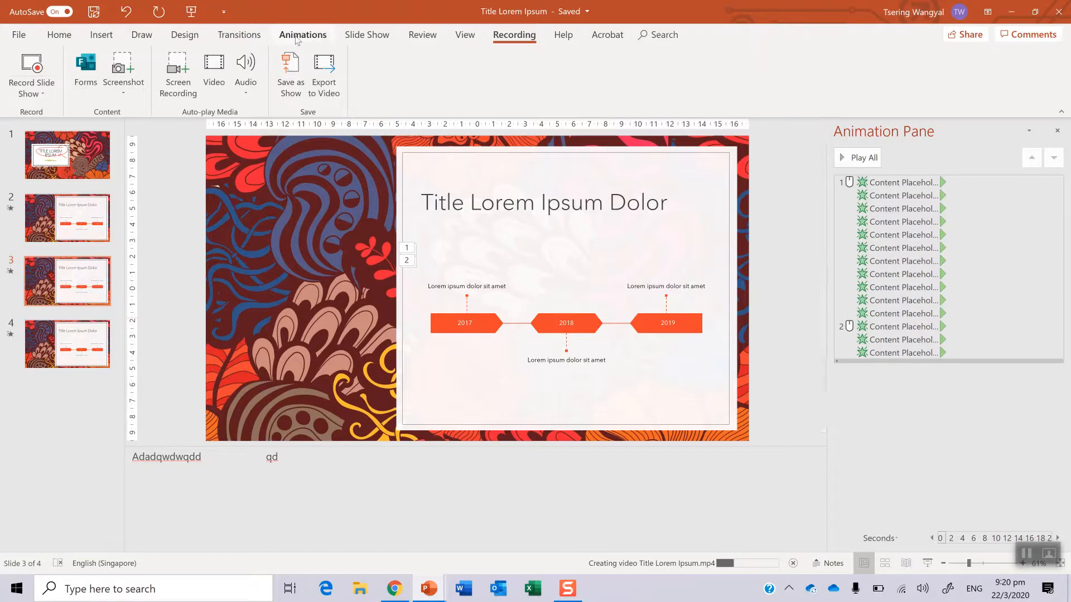
Insert a screen clipping of the desktop wallpaper's mountain and watchtower scene onto slide 3.
click(129, 81)
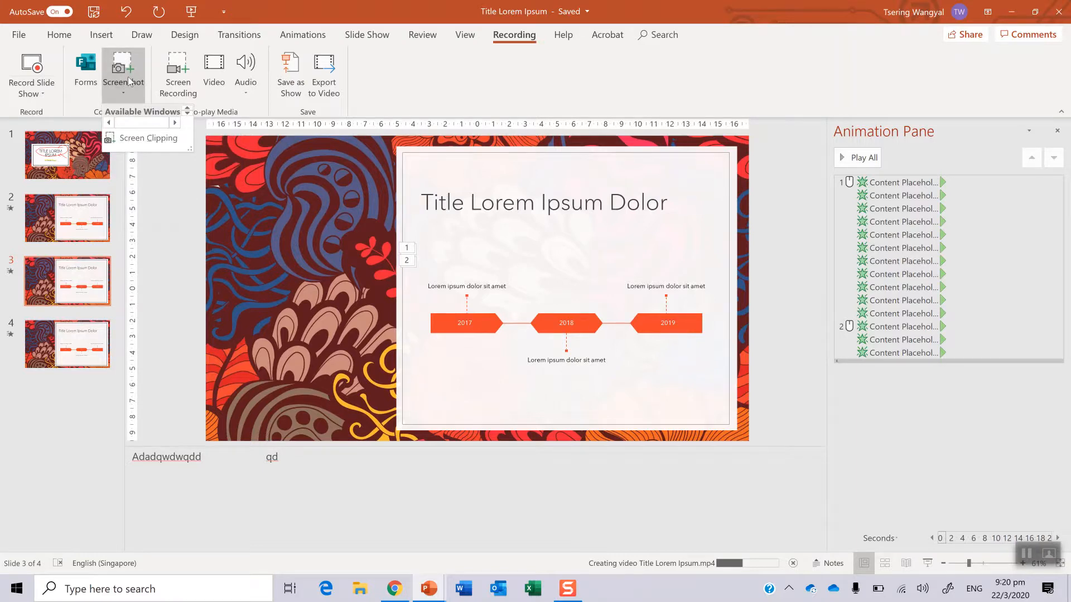
click(130, 139)
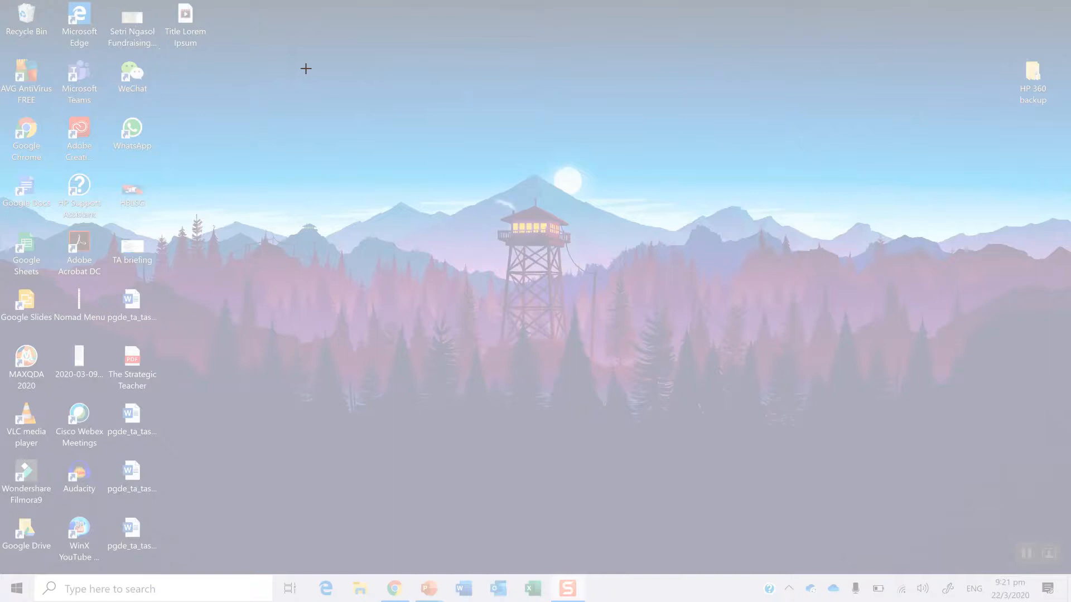
drag(305, 68, 1006, 491)
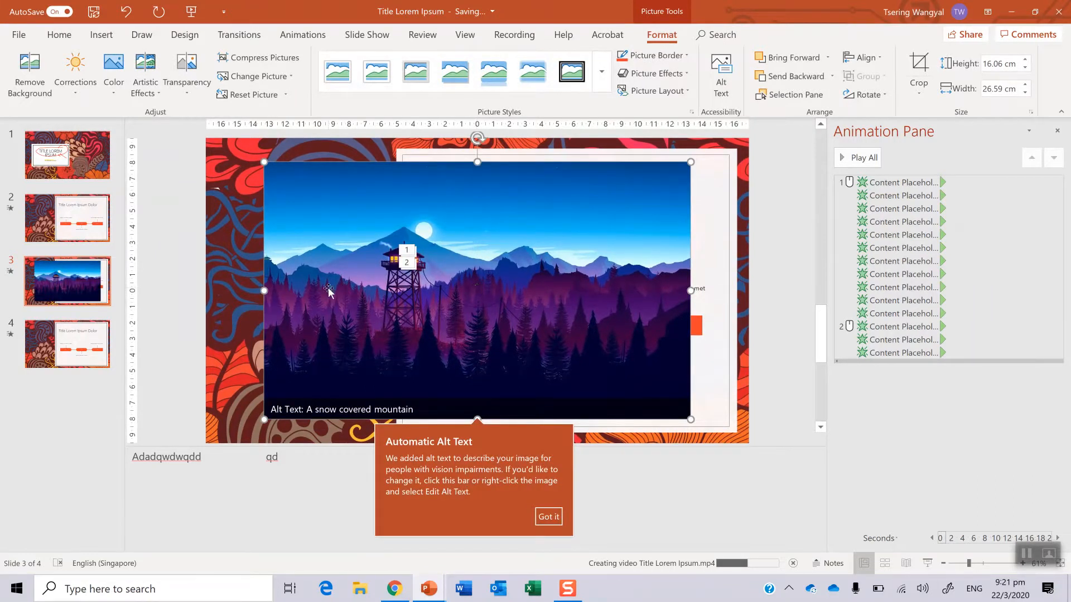
Set up a screen recording covering most of the desktop from its upper-left corner, toggling audio capture off and back on.
click(513, 35)
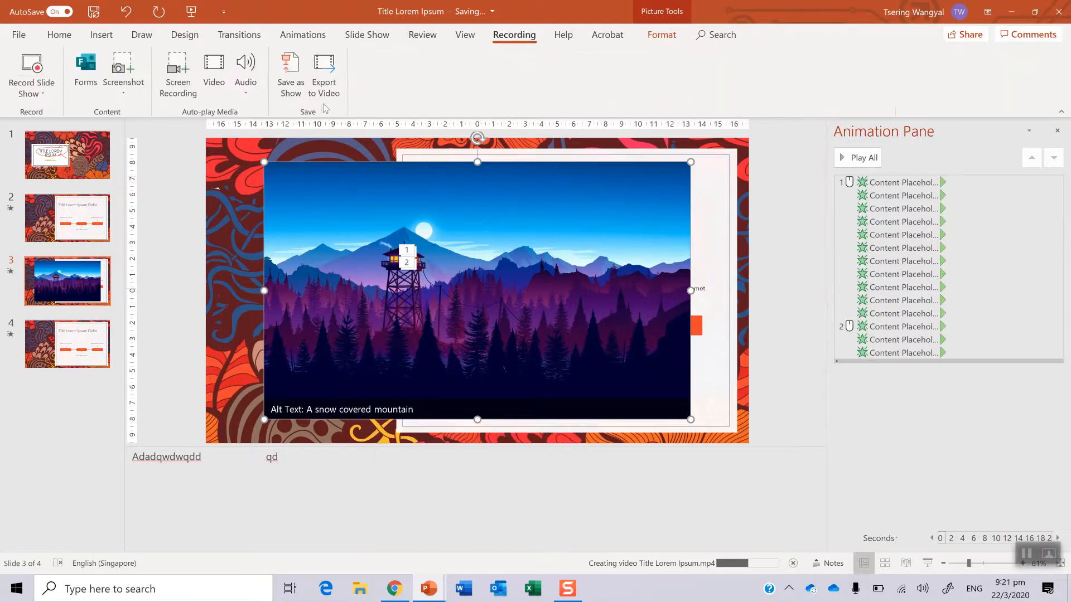
click(181, 75)
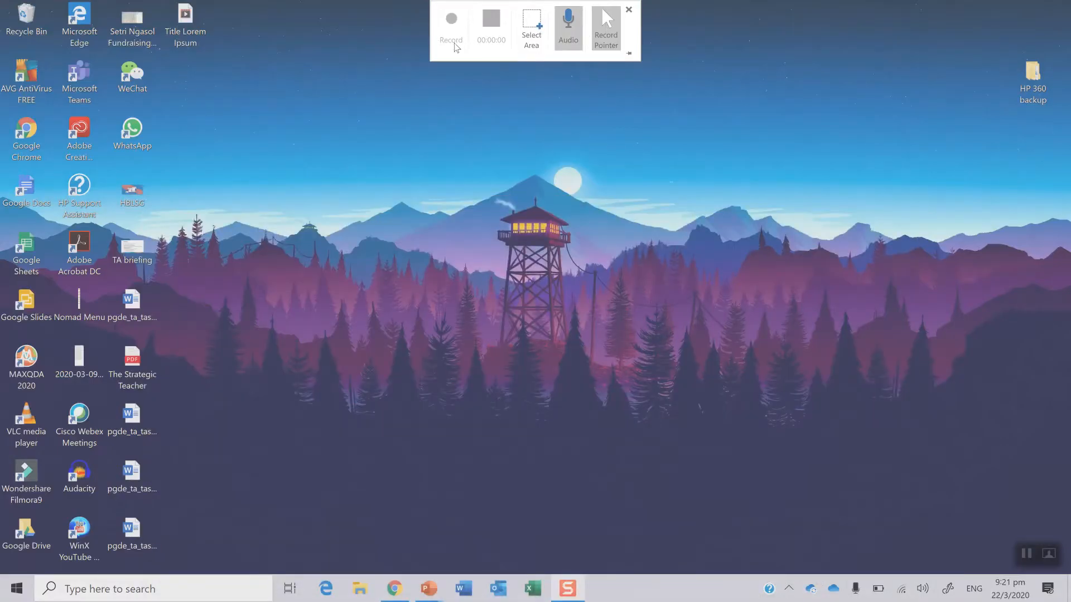
click(534, 38)
drag(0, 0, 891, 544)
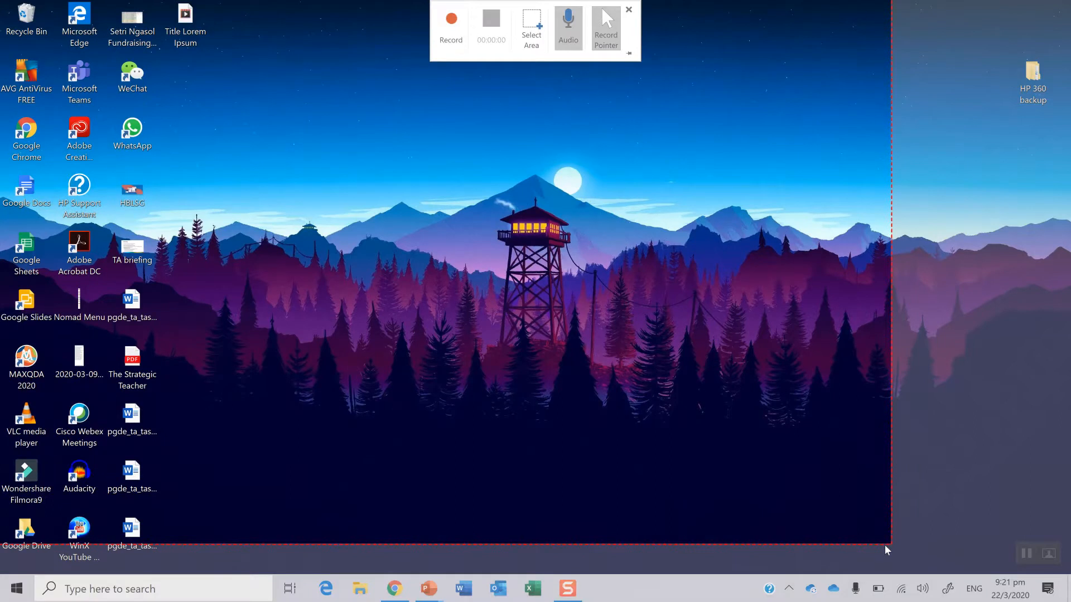
click(570, 29)
click(570, 40)
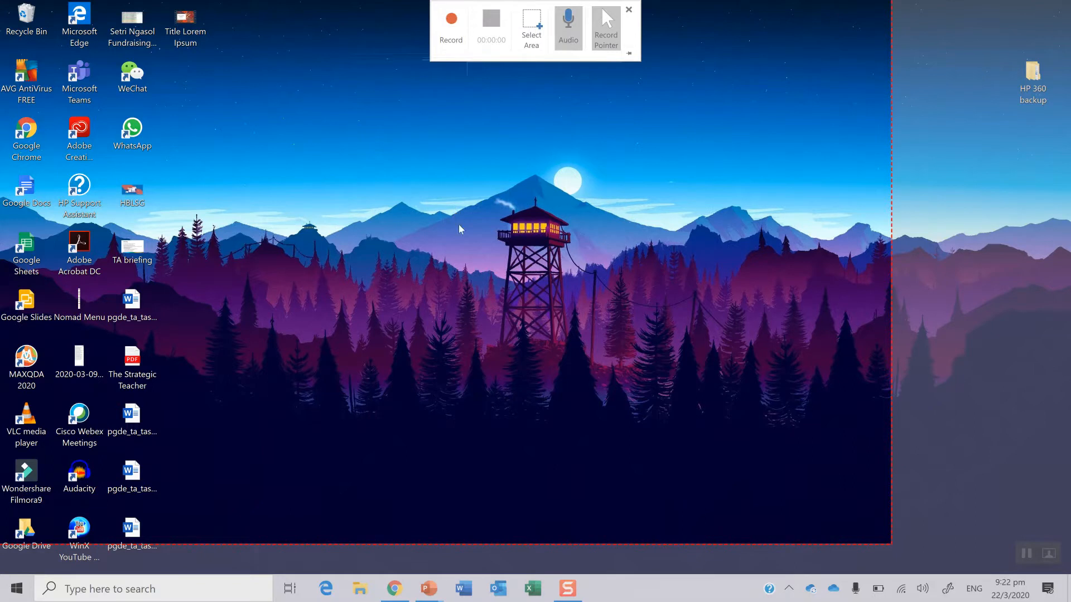
Start the screen recording, open Audacity from the desktop and dismiss its welcome dialog.
click(452, 22)
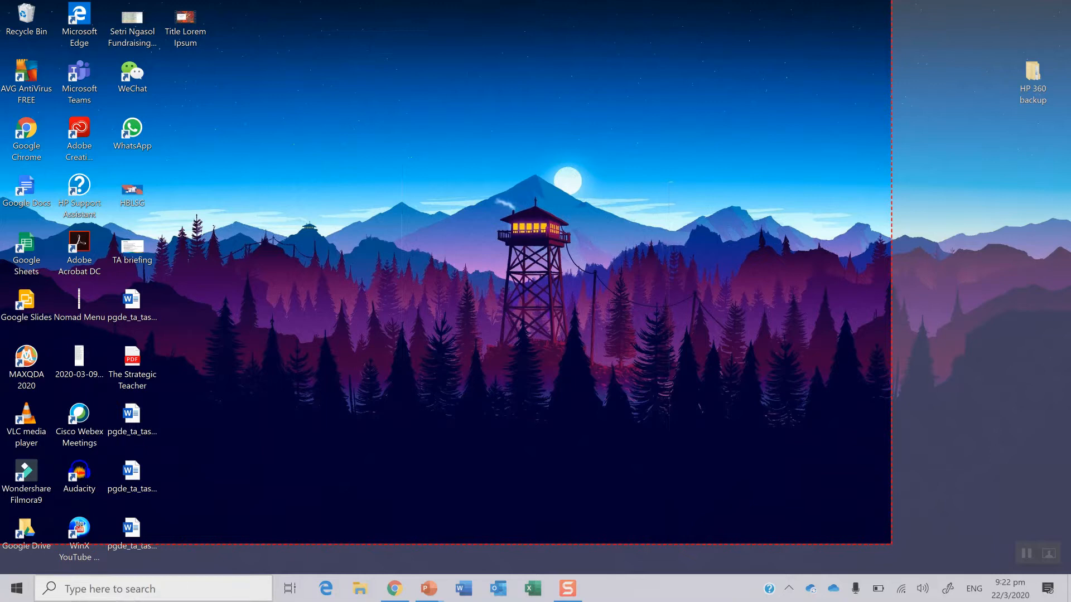
double_click(86, 489)
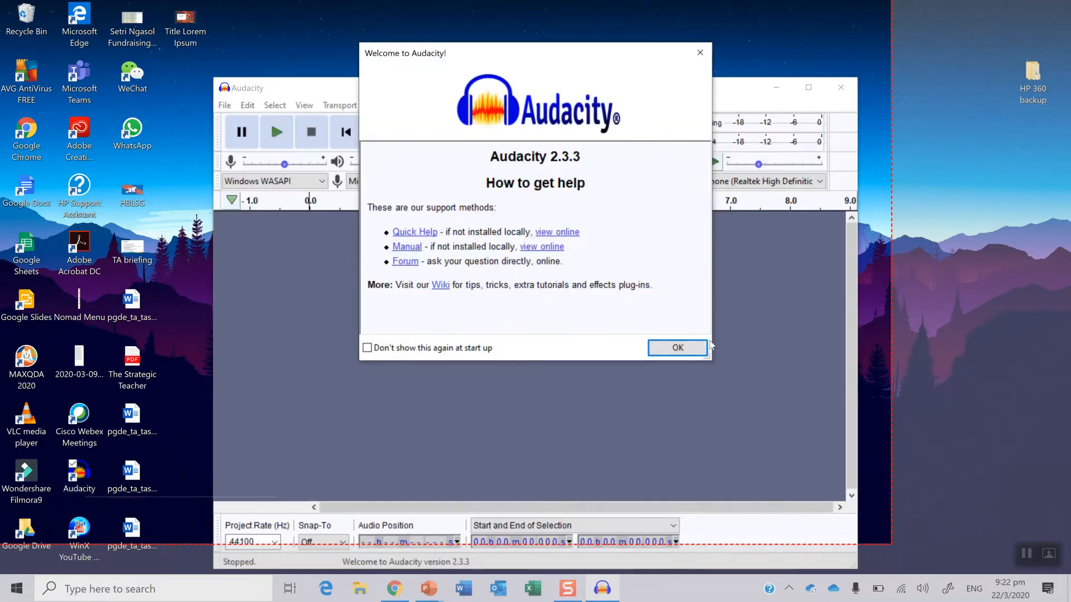
click(698, 348)
Move the Audacity window partly out of the recorded area and back inside it, and stop the screen recording.
drag(624, 89, 577, 20)
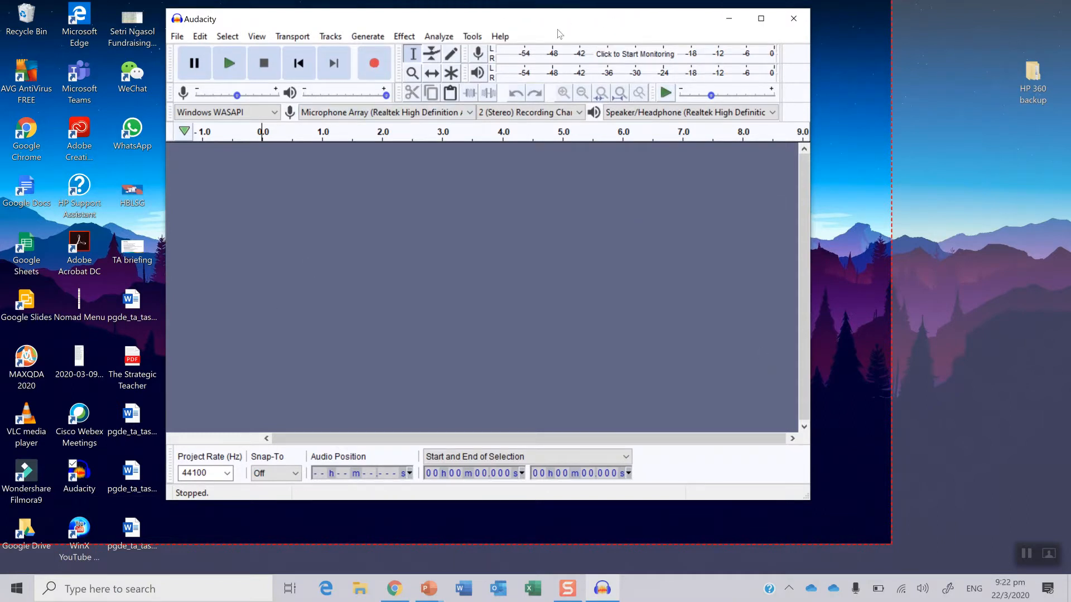
drag(223, 18, 408, 16)
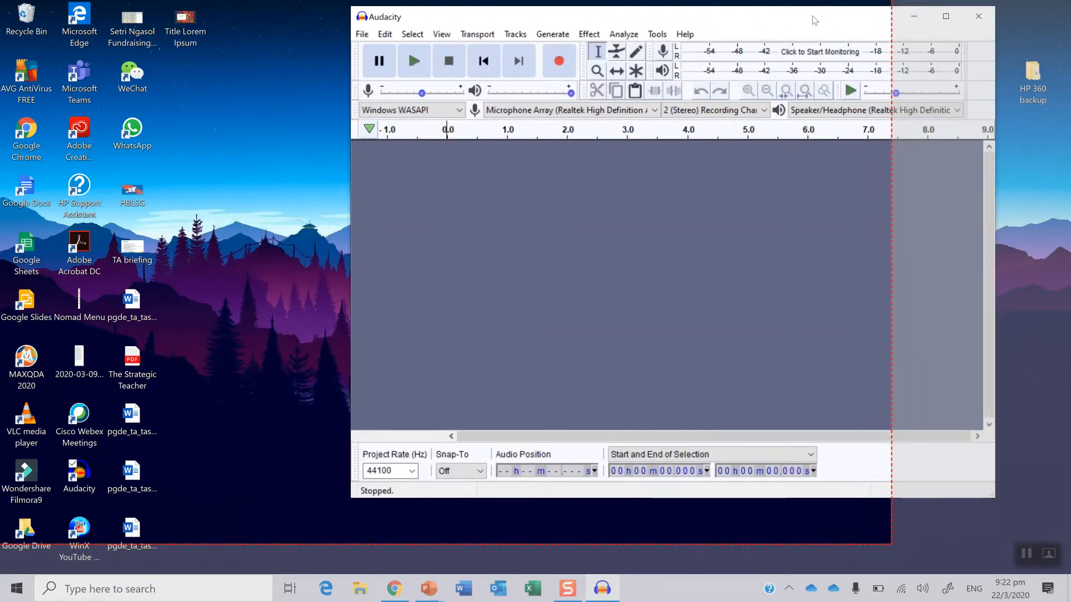
drag(803, 26, 624, 37)
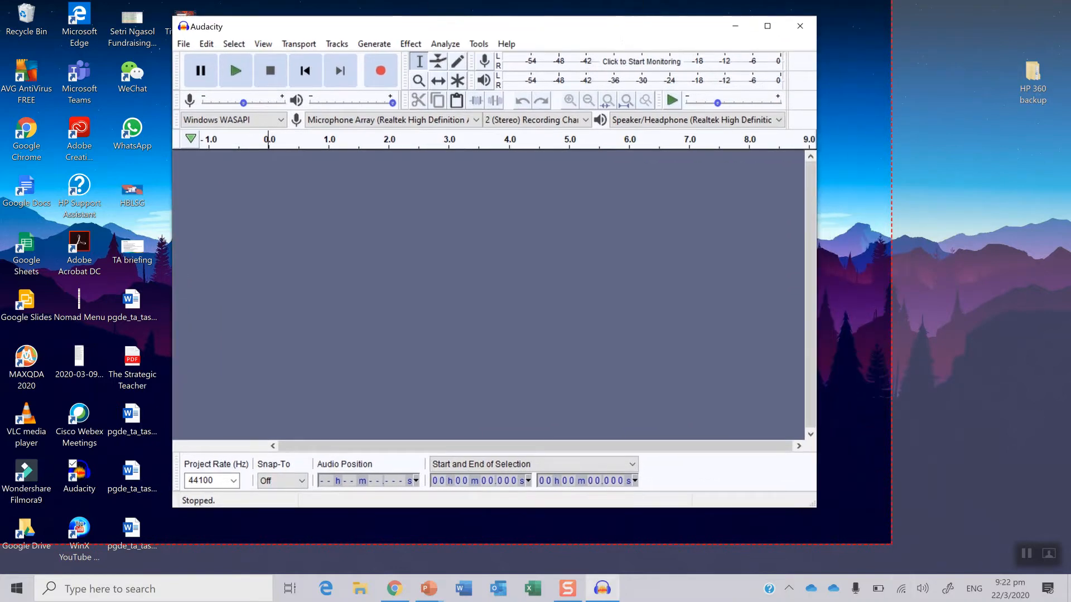
mouse_move(493, 22)
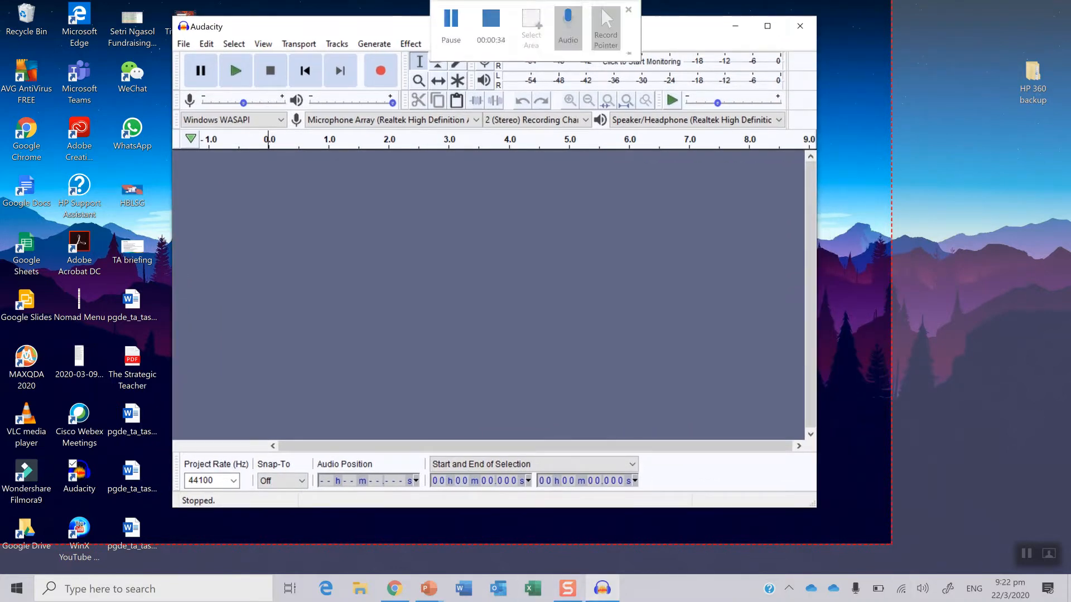
click(492, 21)
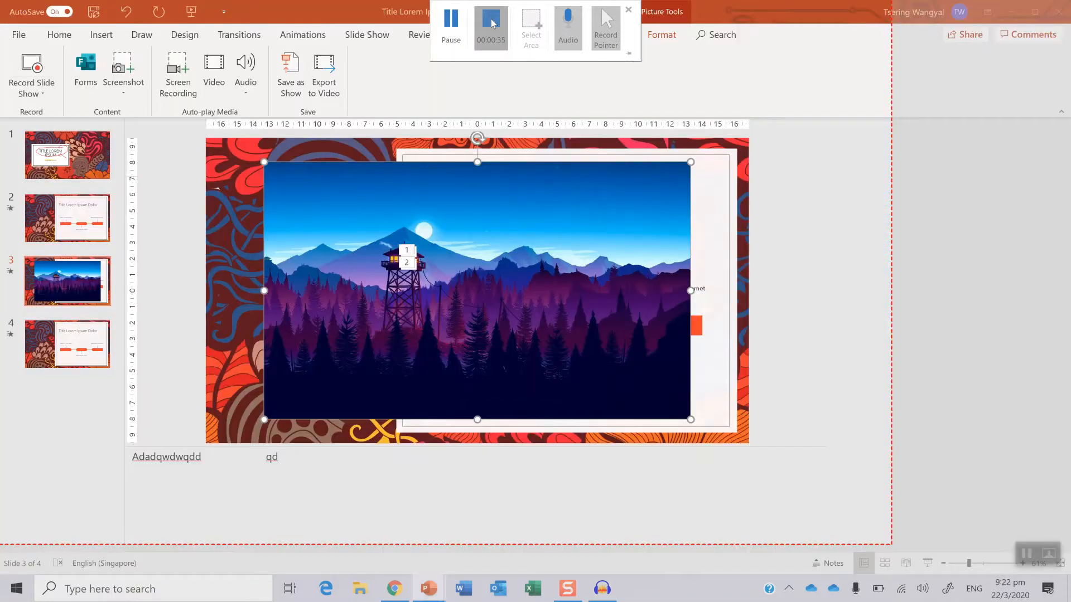